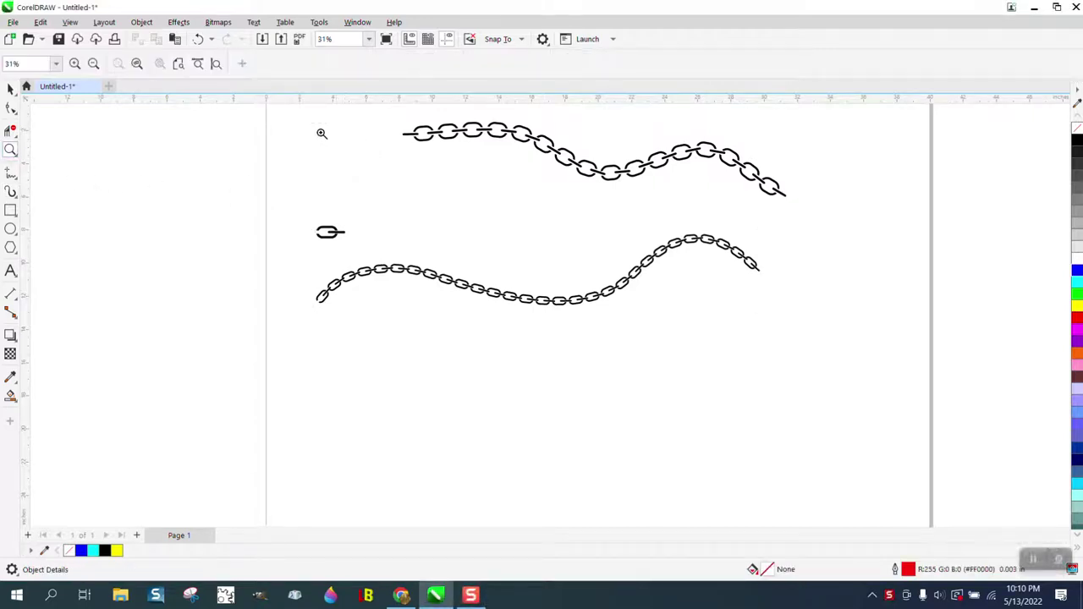
Zoom in on the chains and nudge the lower chain's path slightly up and right.
left_click_drag(317, 129, 874, 375)
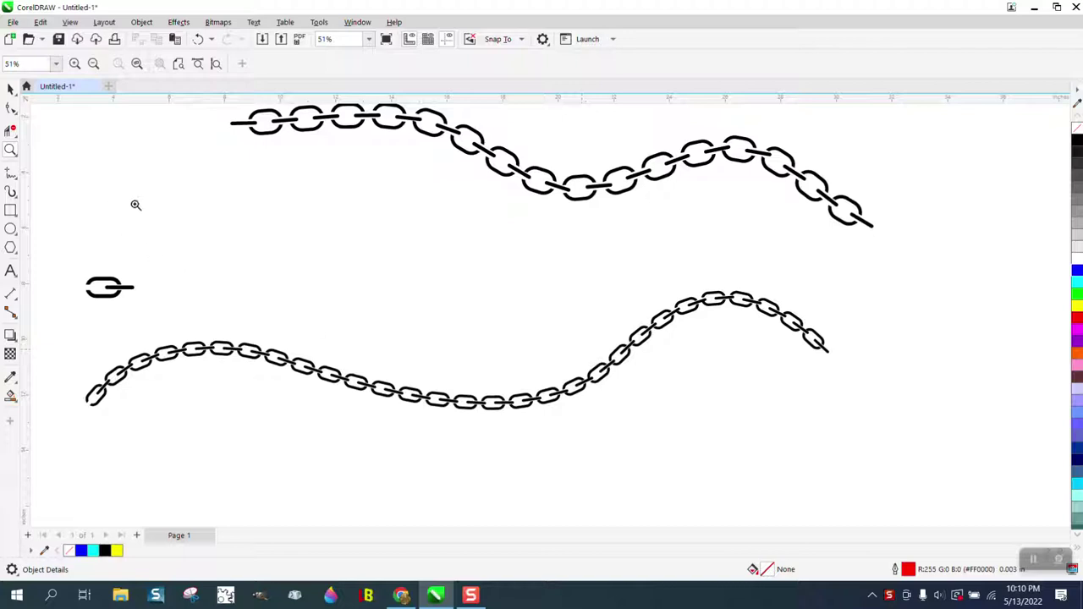
left_click(11, 89)
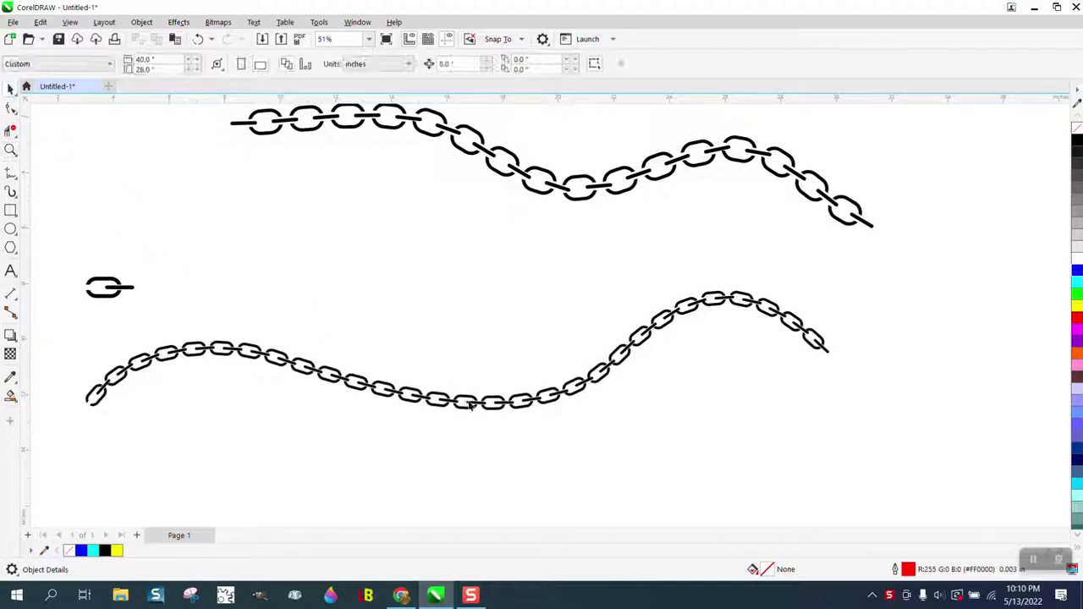
left_click(597, 350)
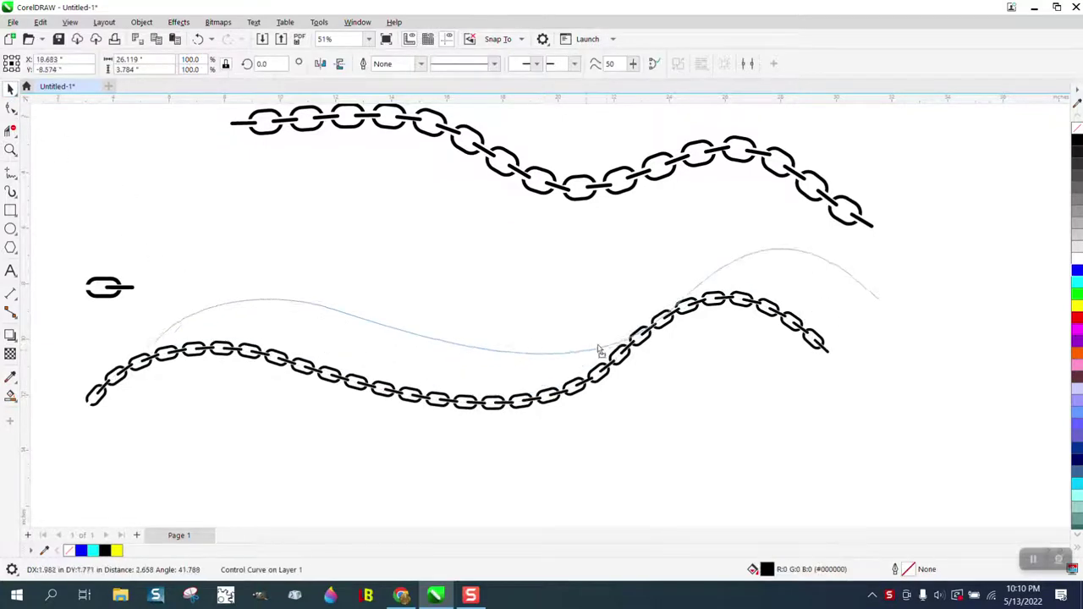
left_click_drag(597, 350, 600, 344)
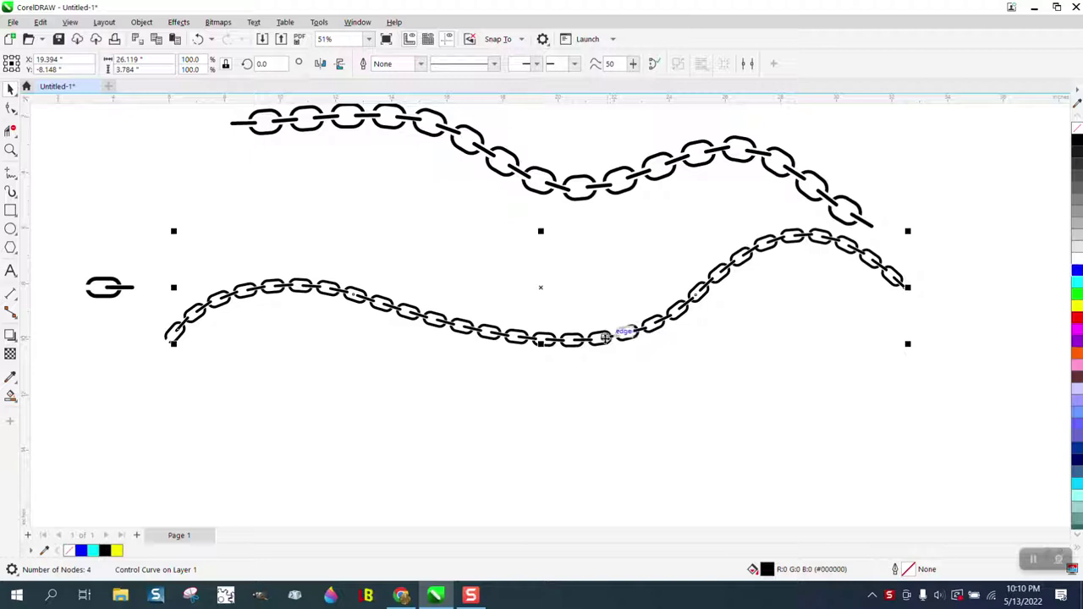
Move the single chain link down below the chains and colour it red.
left_click_drag(127, 290, 349, 415)
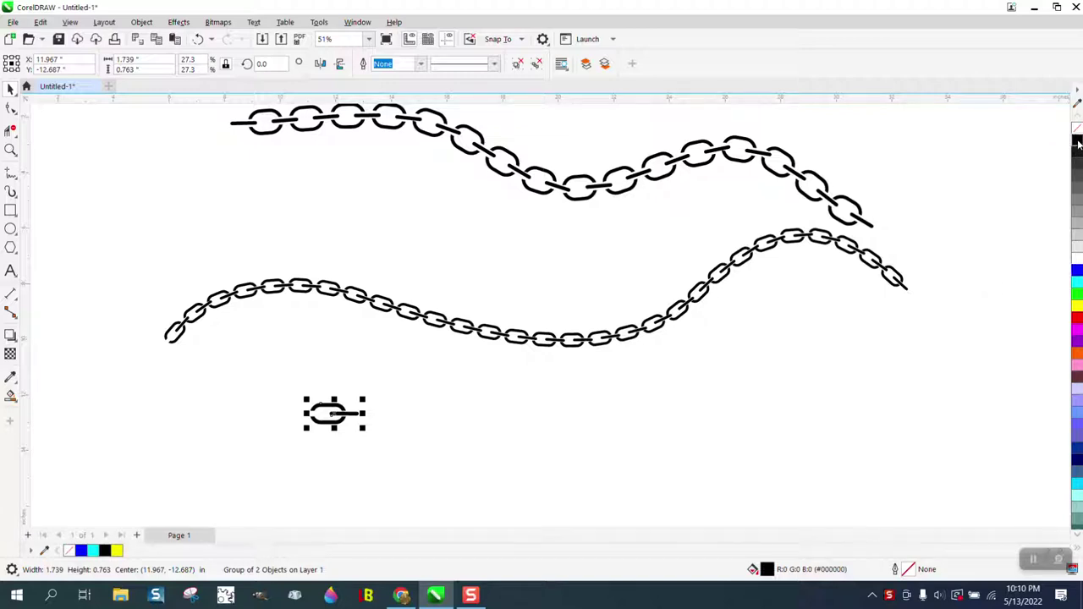
left_click(1077, 318)
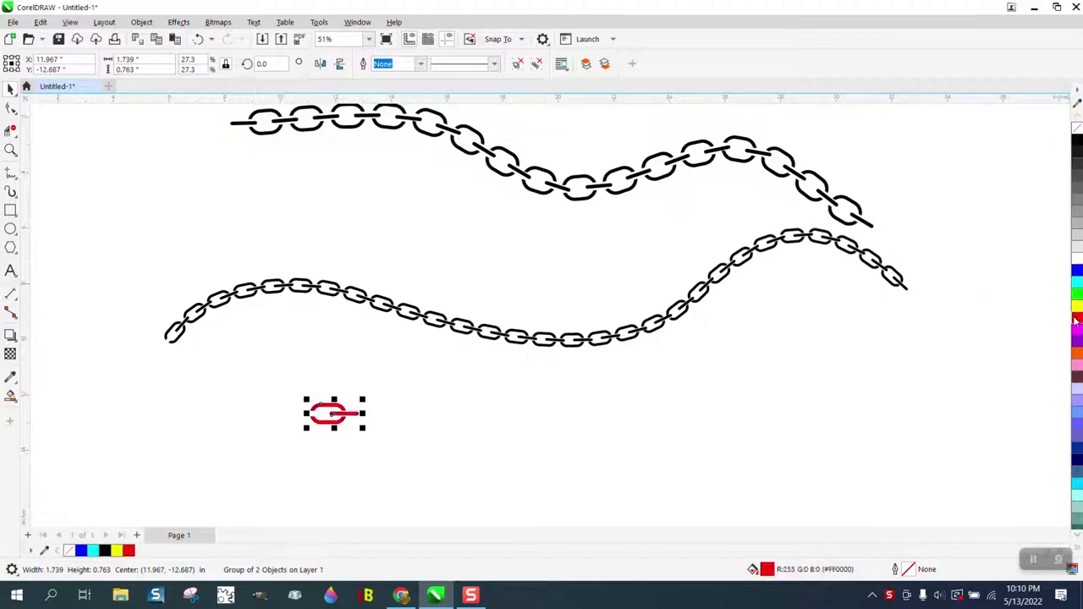
left_click(284, 228)
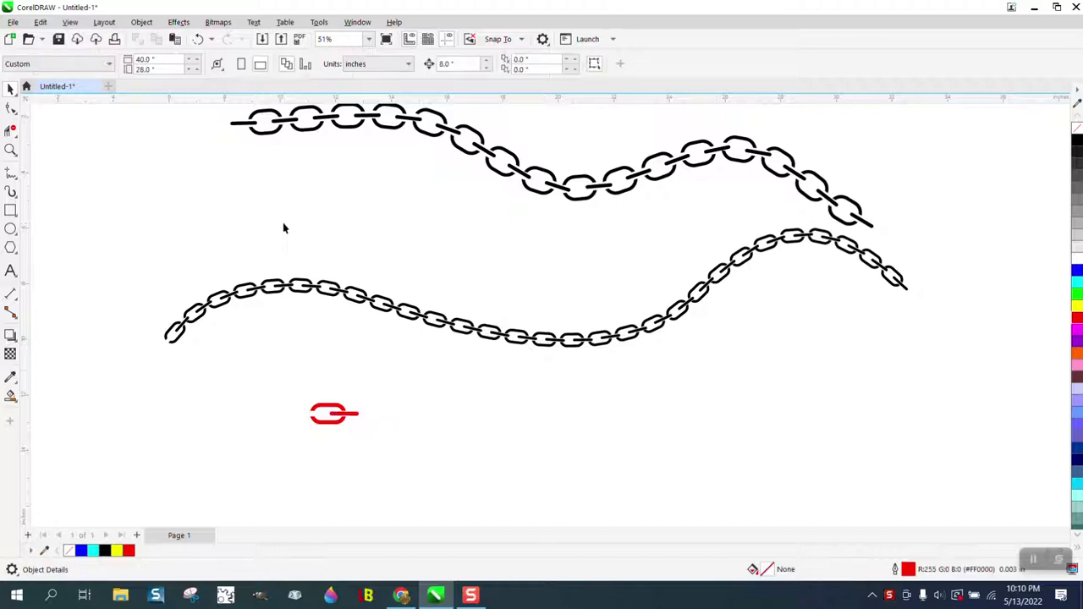
Draw a freehand curve below the chains, next to the red link.
left_click(334, 410)
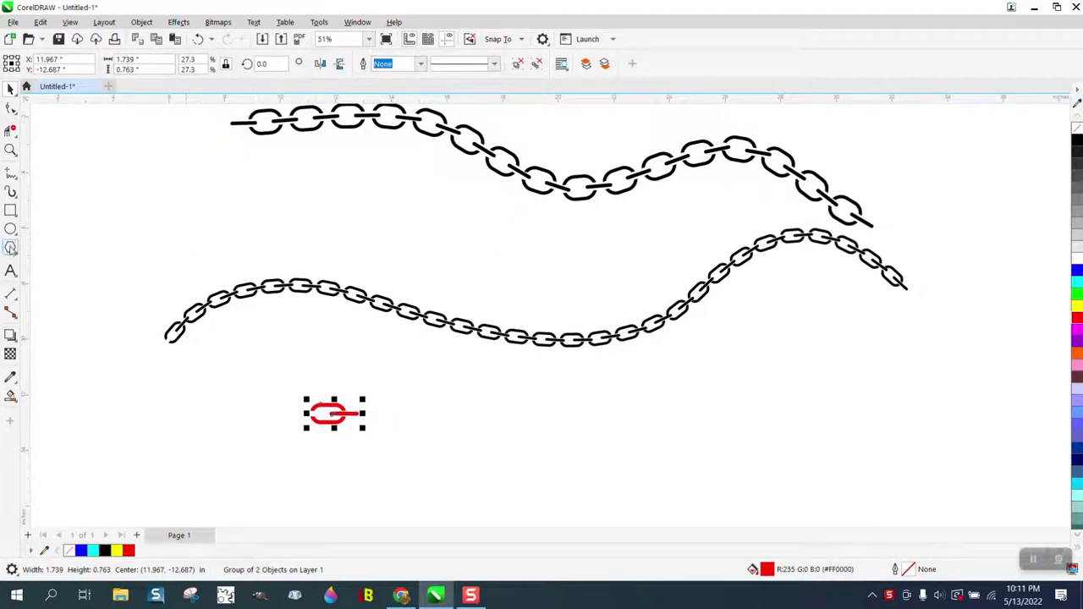
left_click(16, 177)
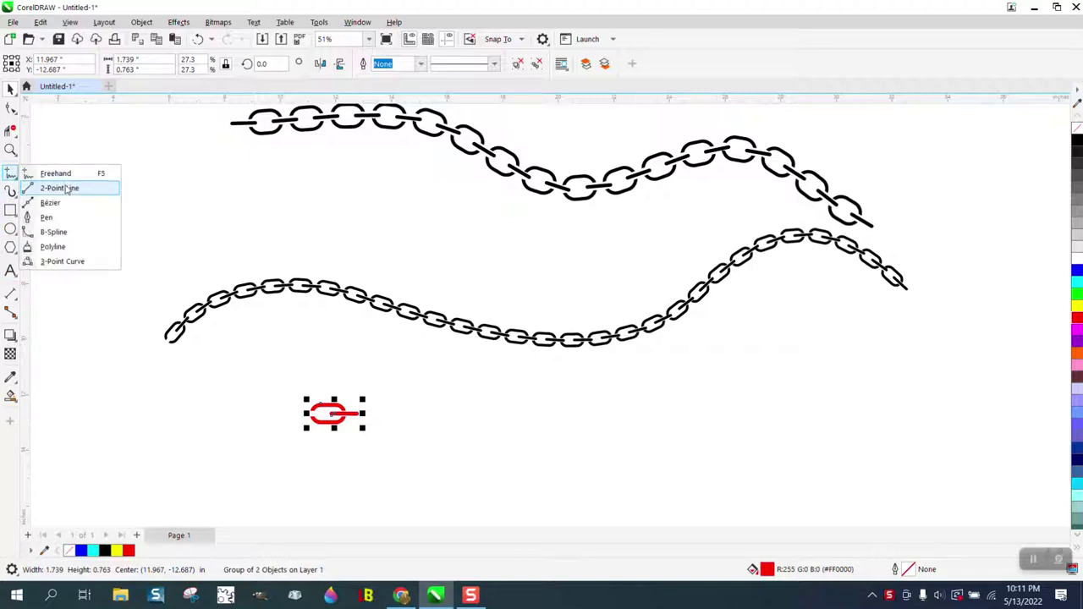
left_click(57, 173)
mouse_move(455, 462)
left_mouse_down()
mouse_move(493, 429)
mouse_move(726, 439)
mouse_move(856, 366)
left_mouse_up()
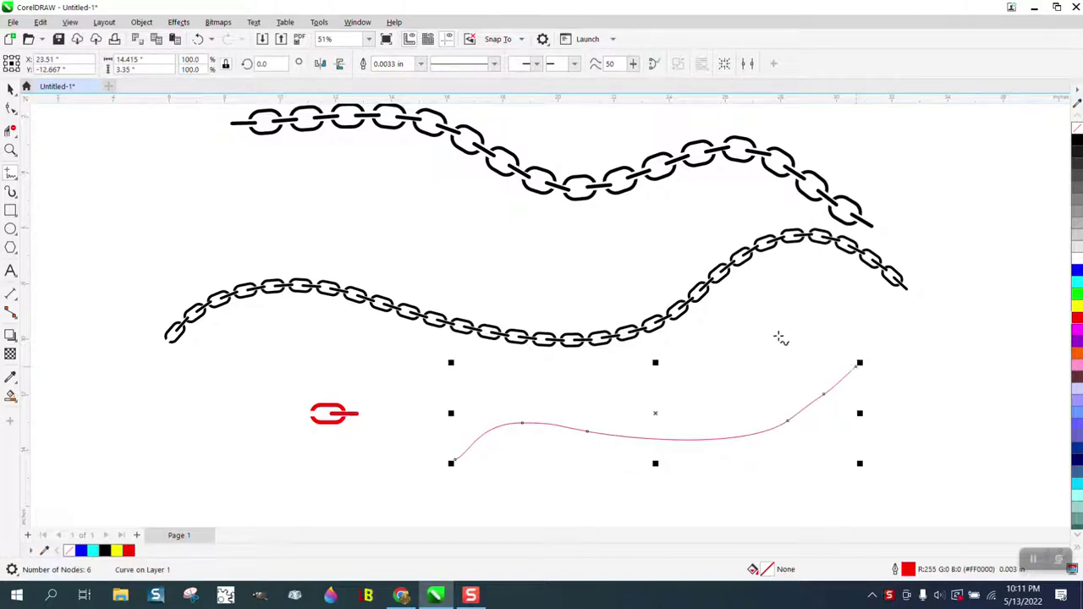
Delete two middle nodes and reshape the remaining nodes into a smooth three-node curve.
left_click(17, 116)
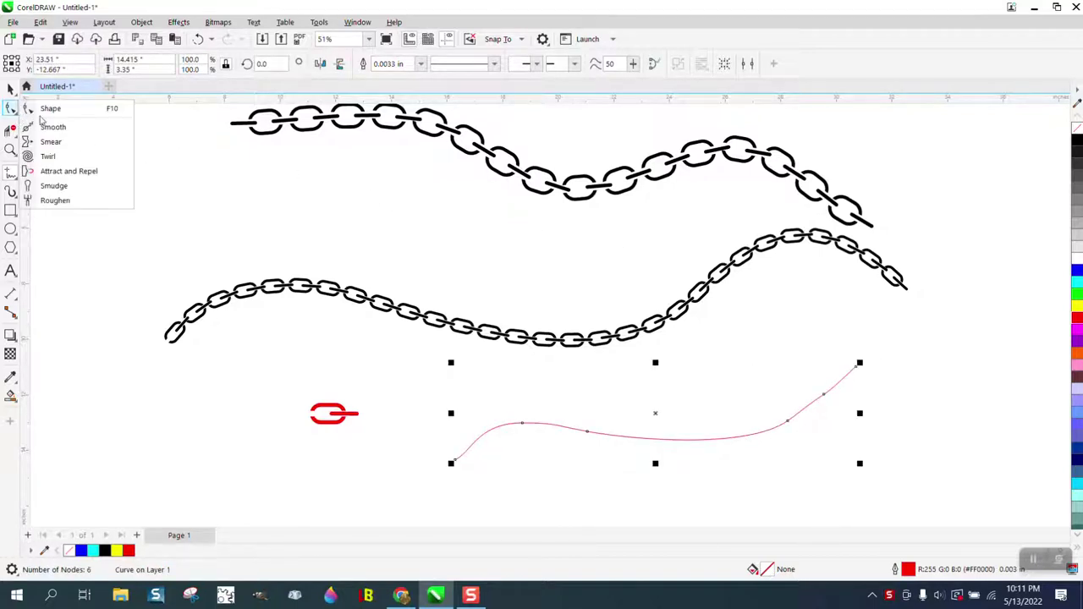
left_click(46, 106)
left_click_drag(504, 413, 648, 474)
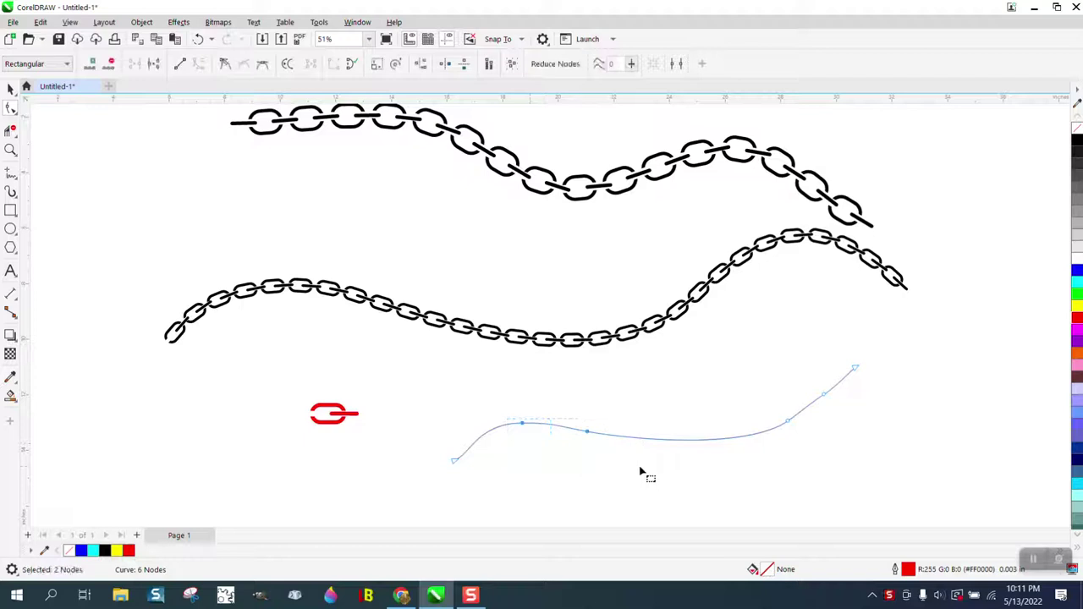
key("Delete")
left_click(454, 461)
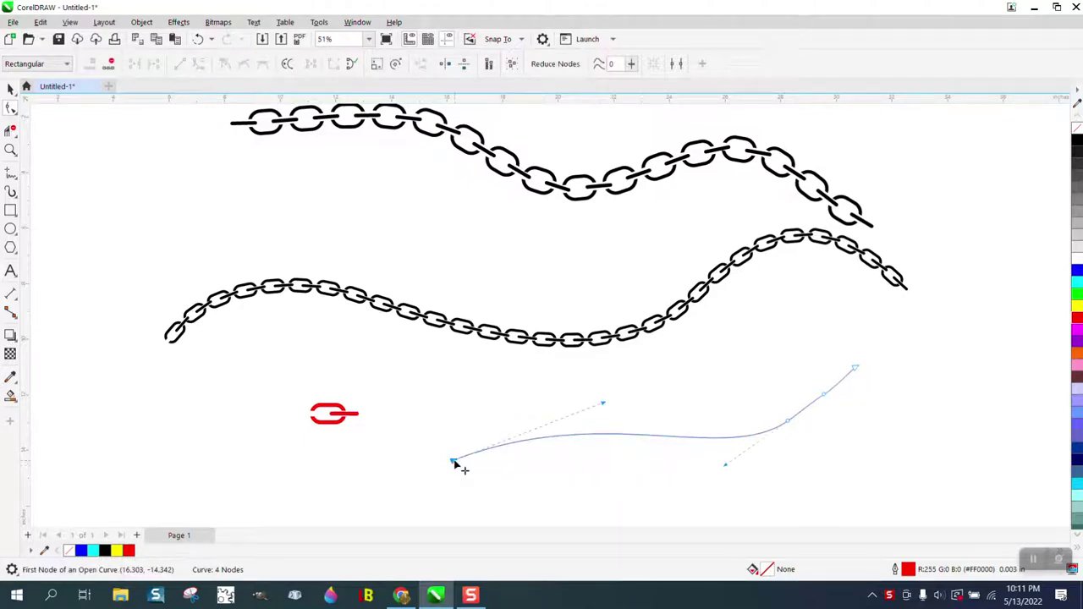
left_click_drag(606, 408, 584, 369)
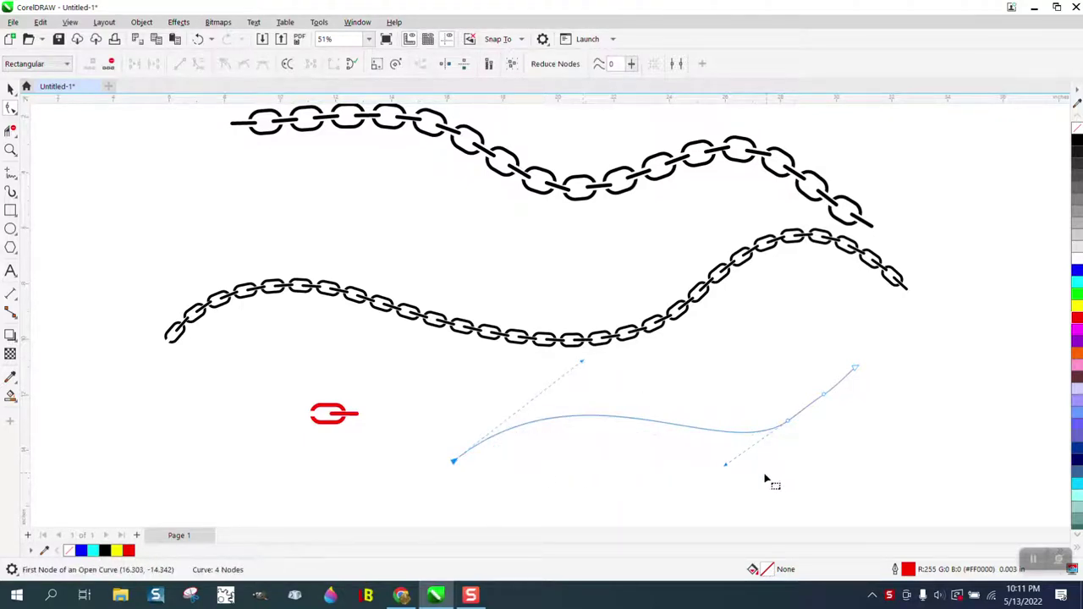
left_click(854, 368)
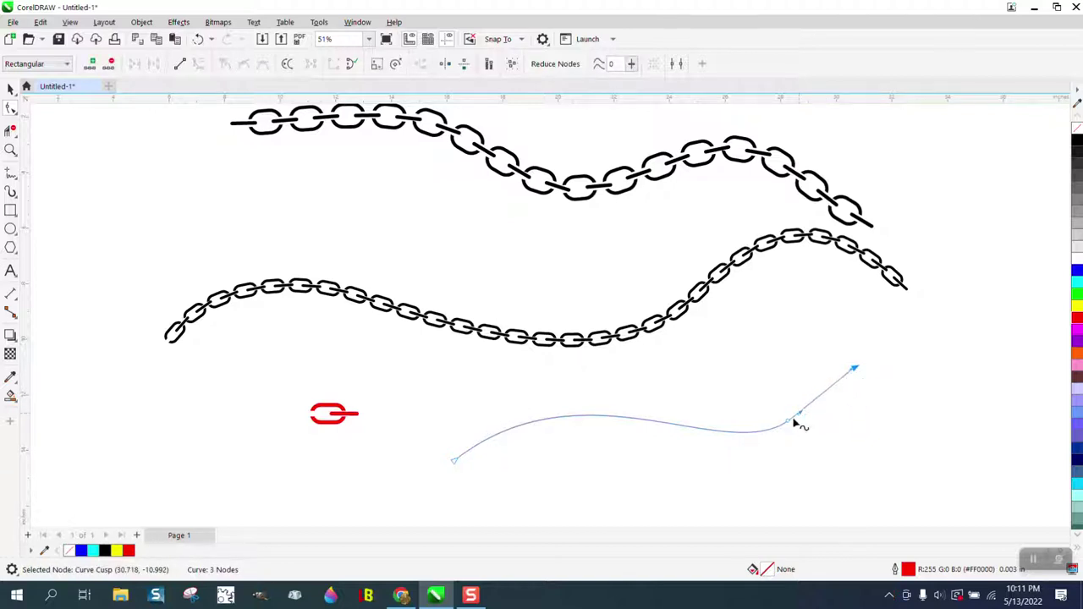
left_click_drag(799, 419, 786, 437)
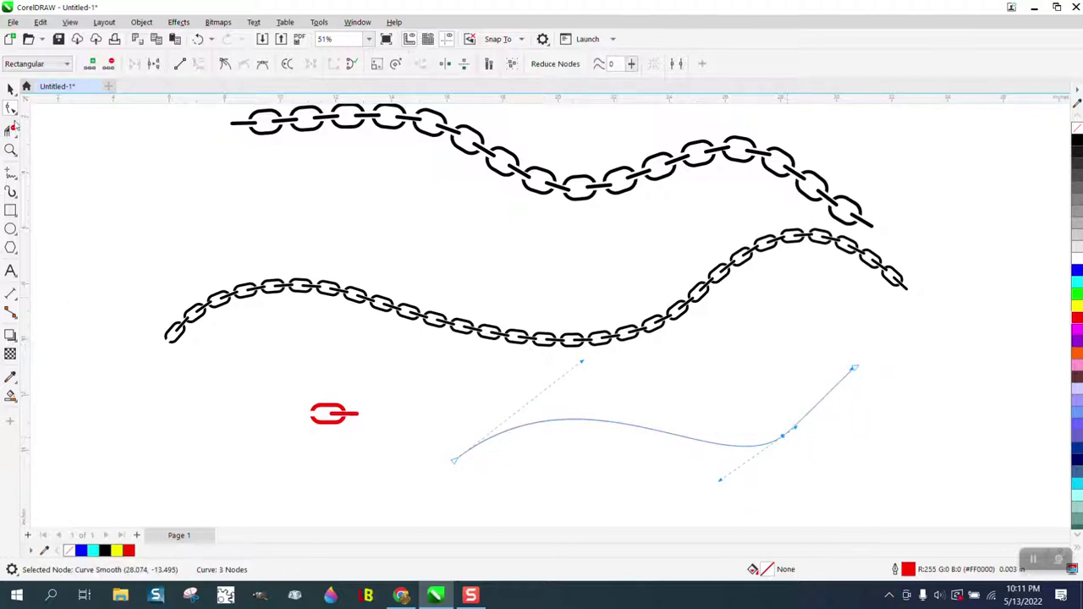
left_click(10, 88)
Save the red link from the Artistic Media docker as an Object Sprayer file named chain2.
left_click(342, 406)
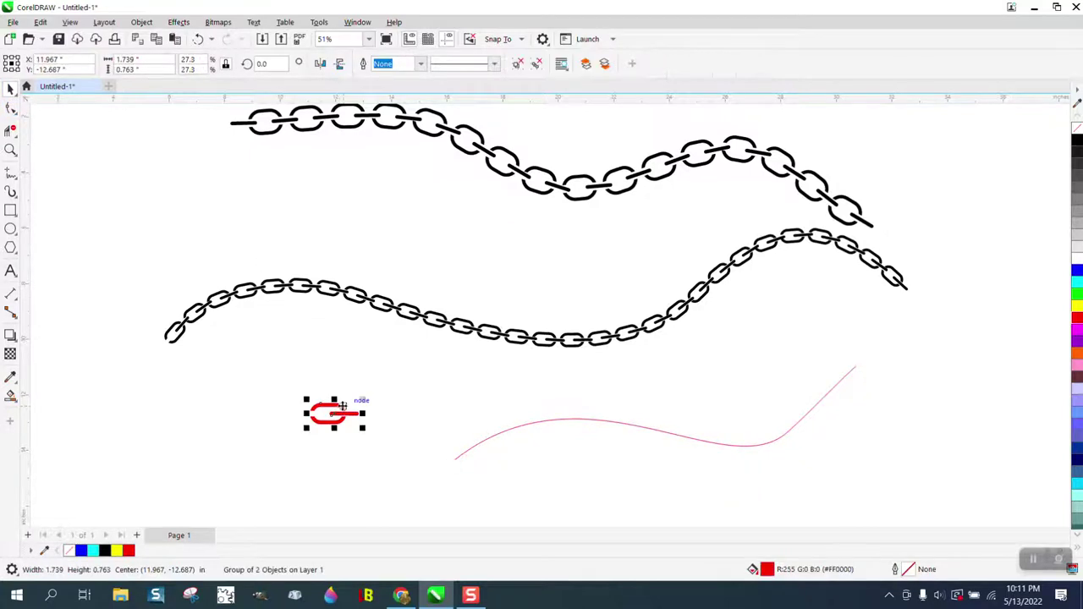
left_click(181, 24)
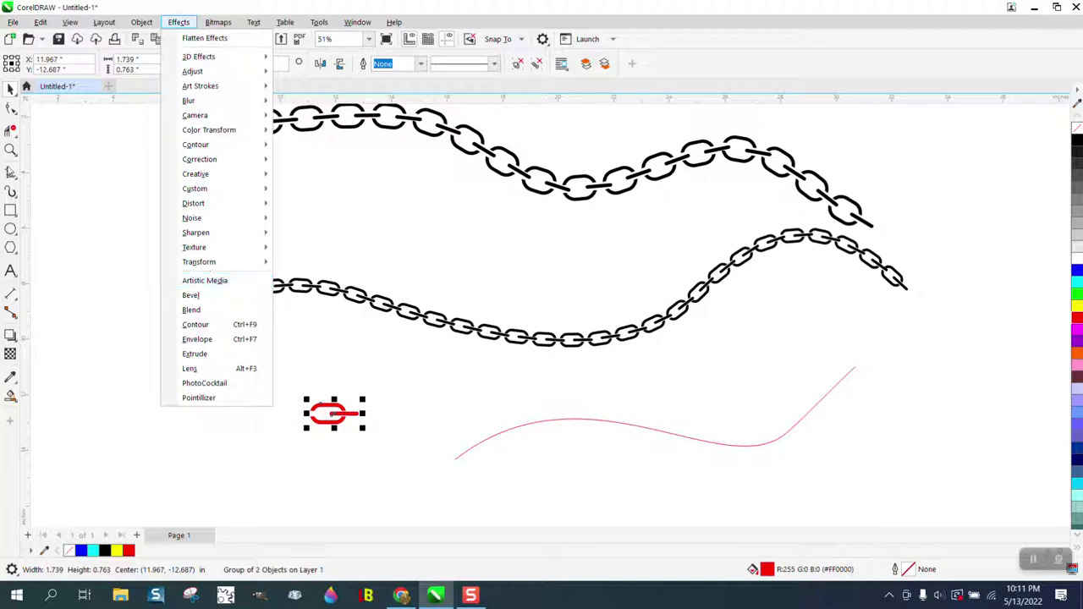
left_click(204, 280)
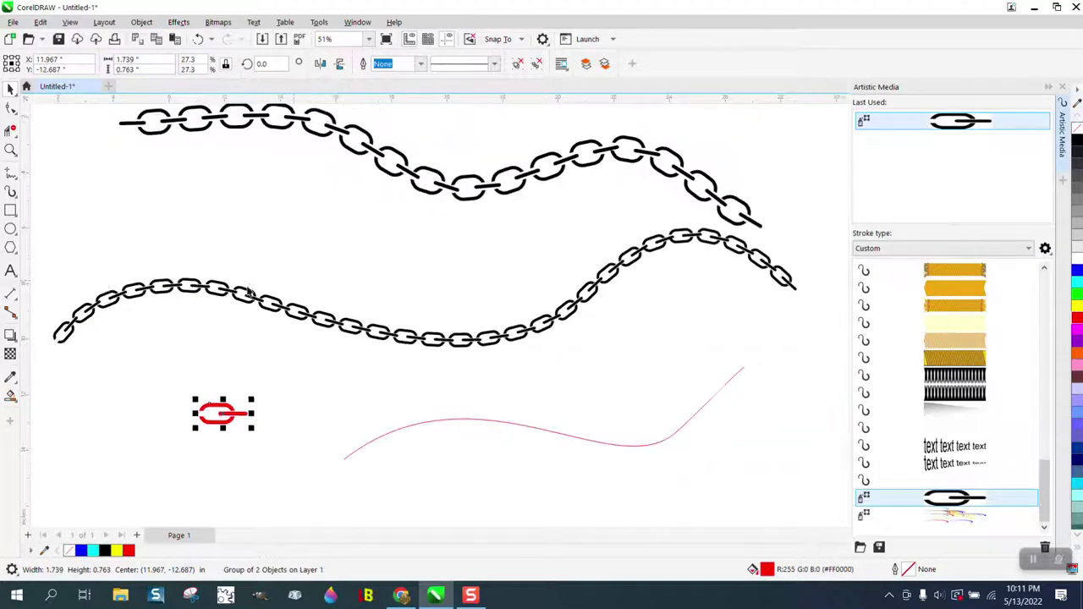
left_click(878, 547)
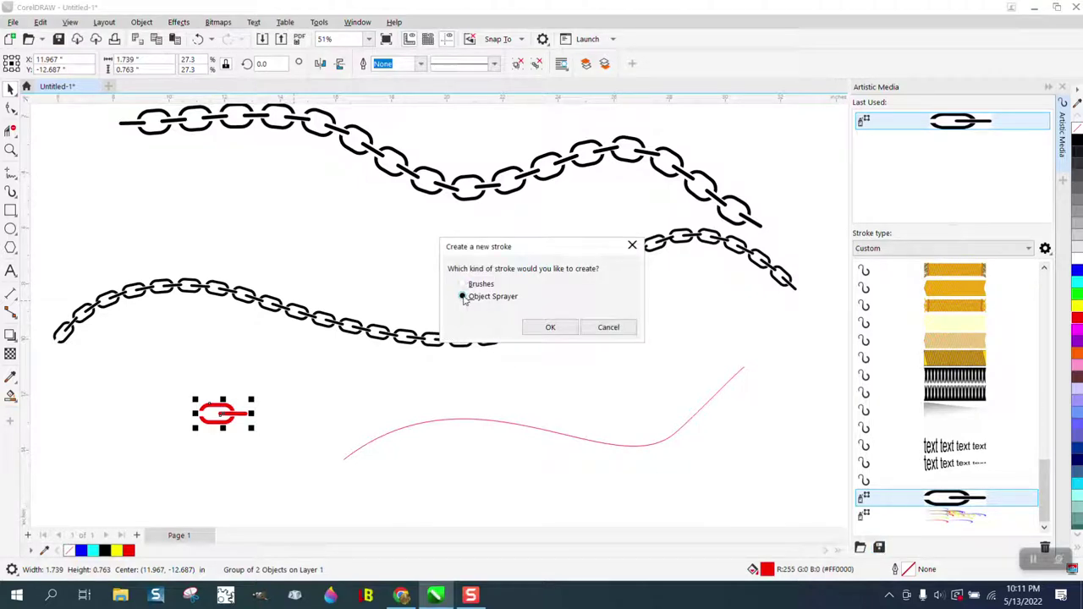
left_click(550, 327)
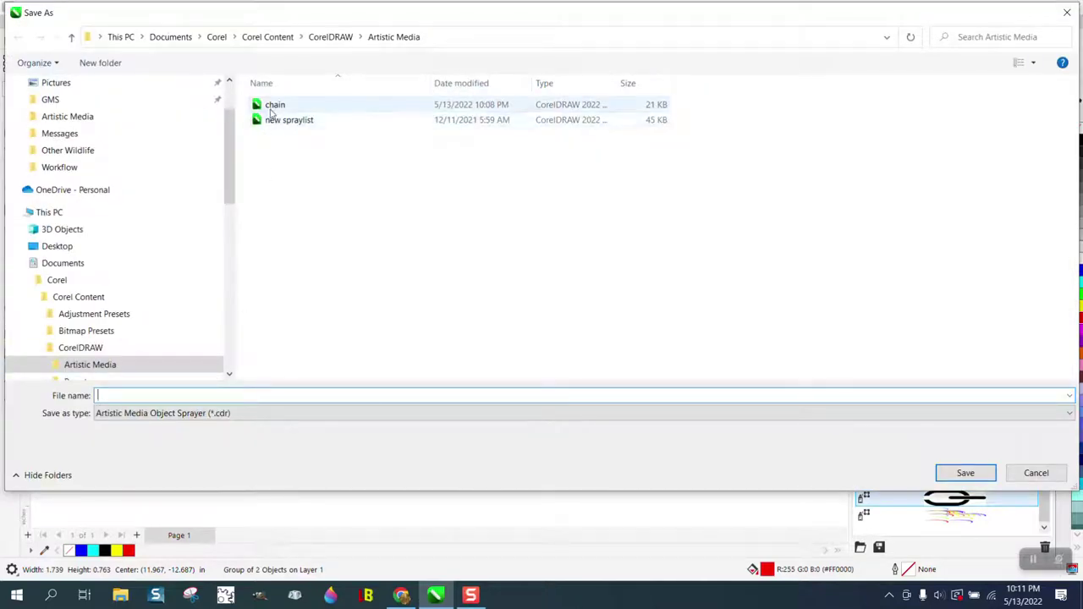
left_click(274, 105)
left_click(155, 394)
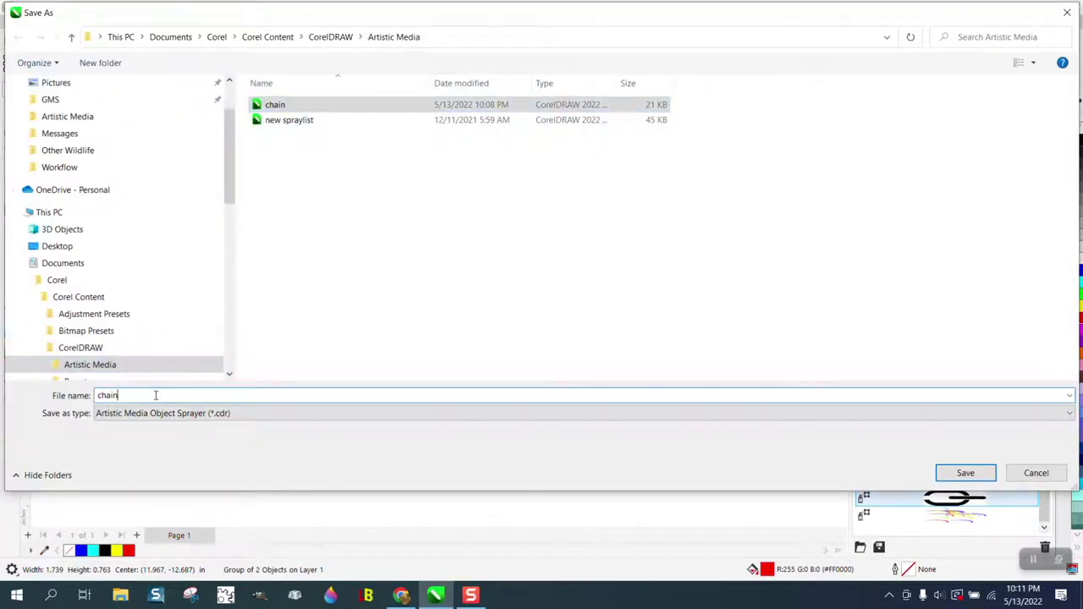
type("2")
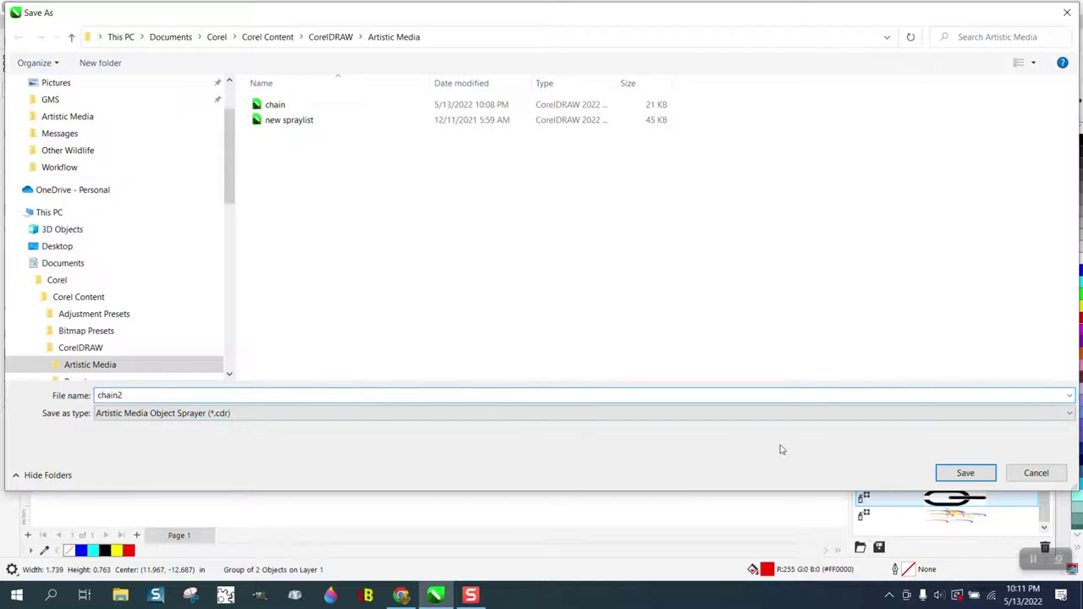
left_click(964, 474)
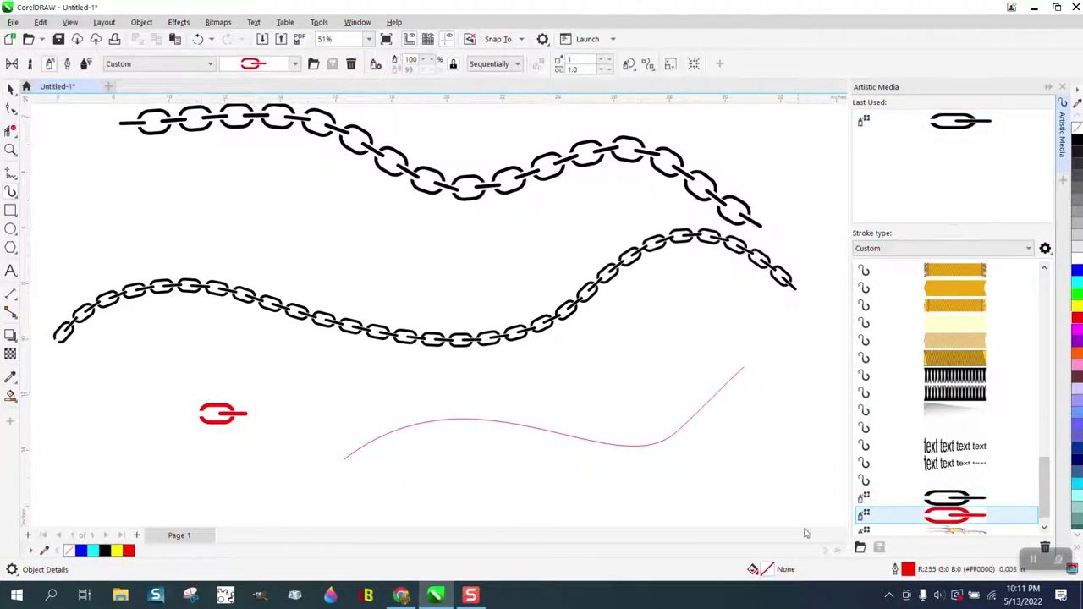
Apply the chain2 sprayer to the red freehand curve and bring up its Rotation settings.
left_click(513, 429)
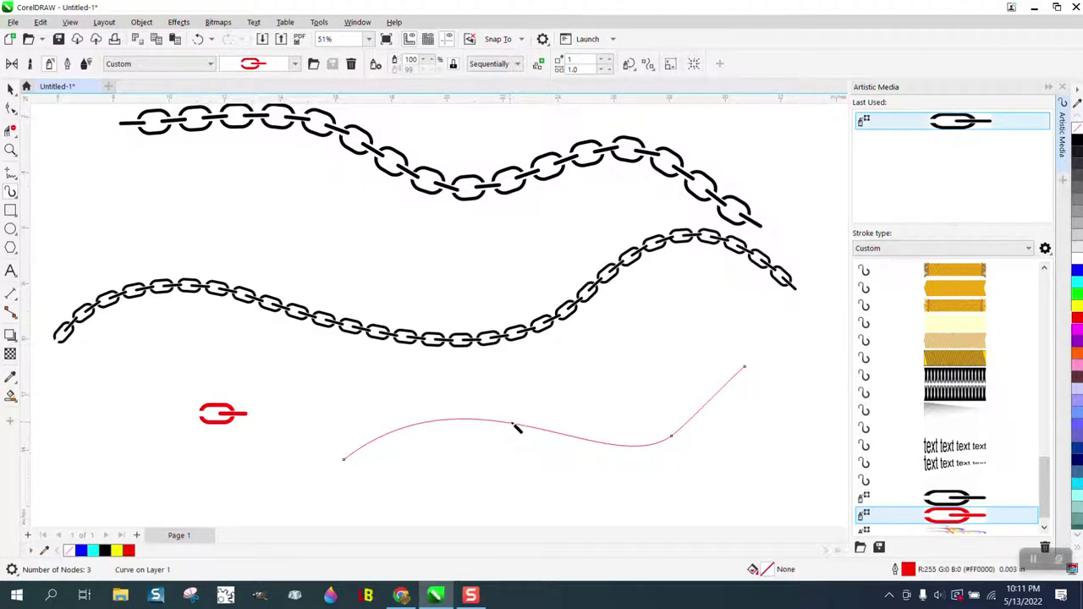
left_click(10, 88)
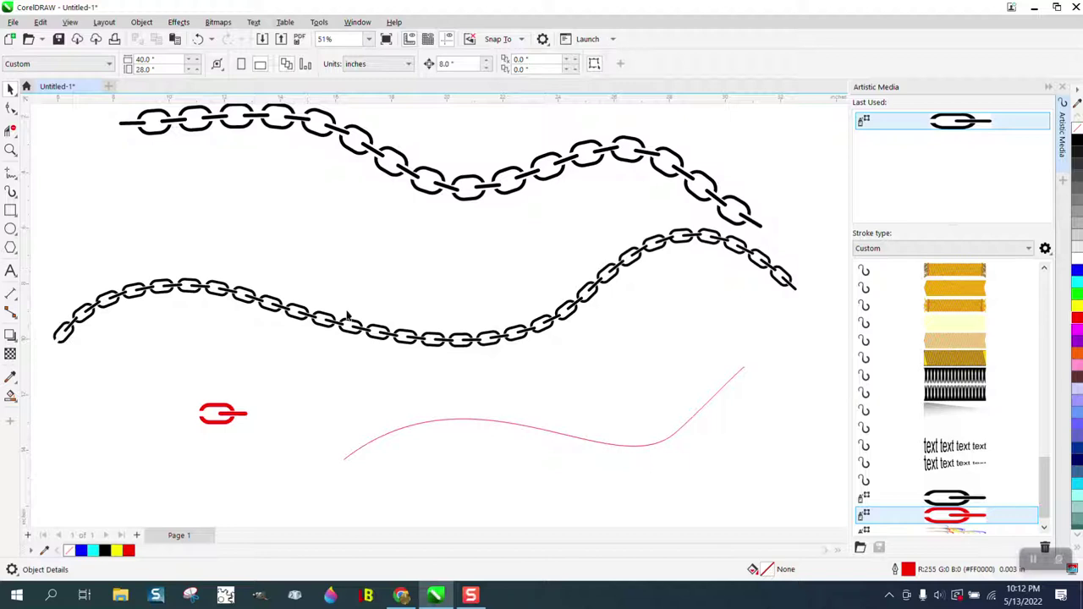
left_click(467, 417)
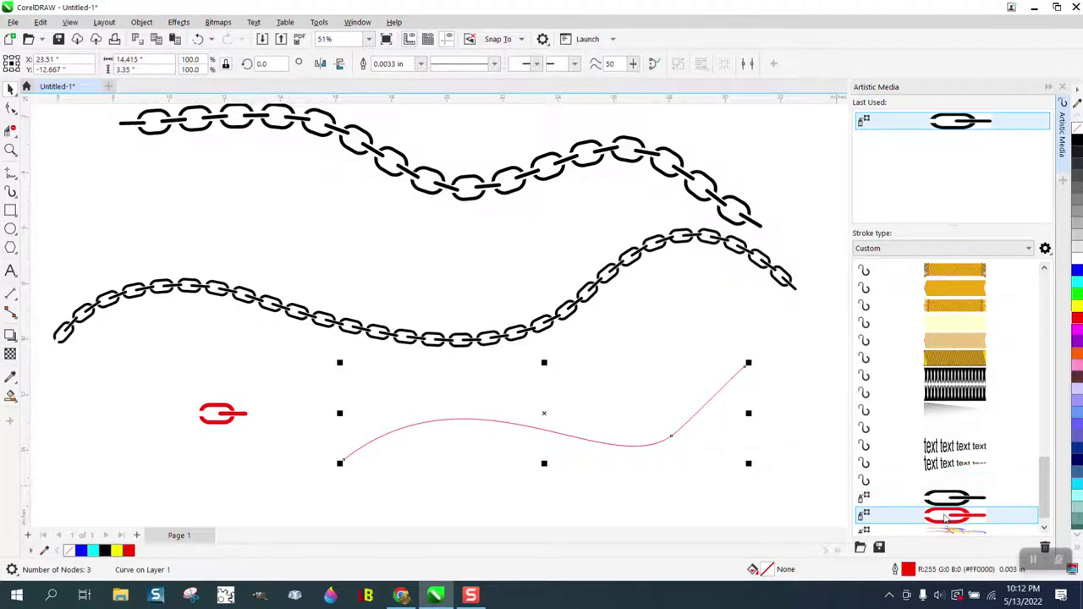
left_click(945, 516)
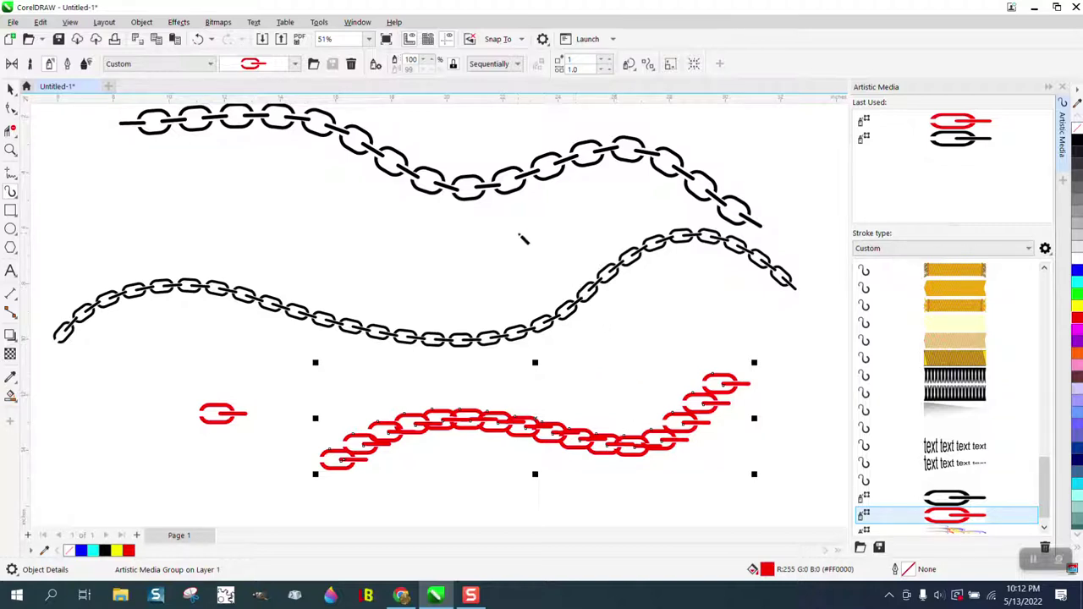
left_click(629, 65)
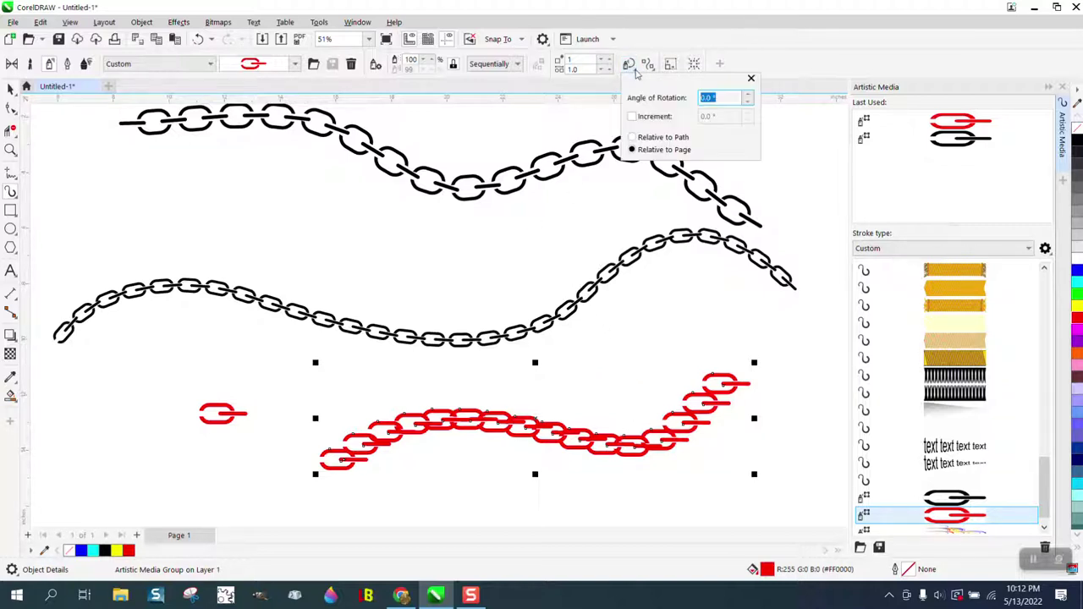
Rotate the sprayed links relative to the path, shrink them to 61%, and colour the chain black.
left_click(631, 138)
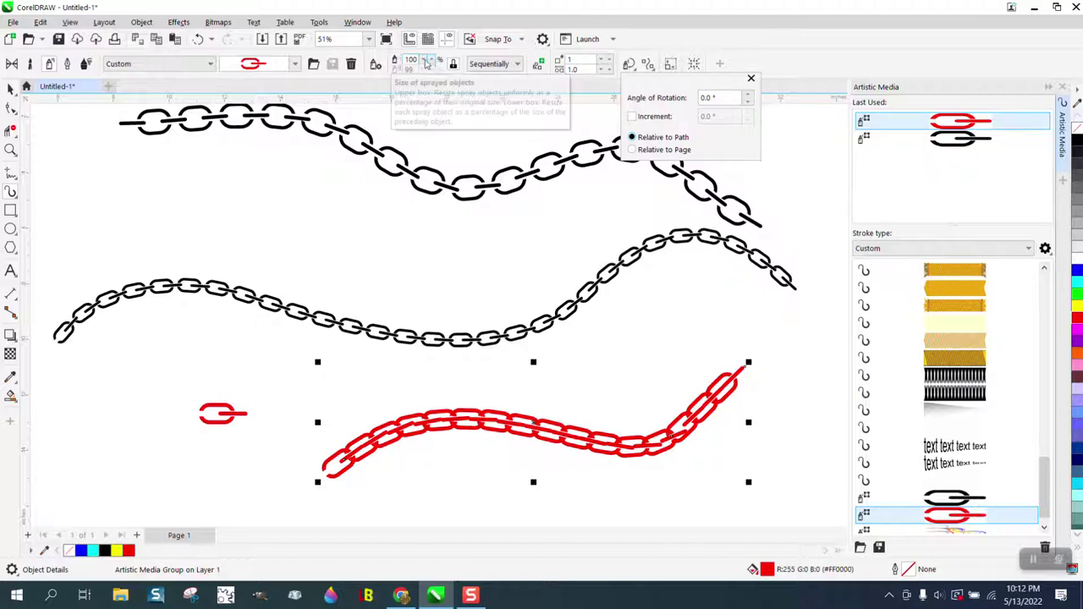
left_click(424, 63)
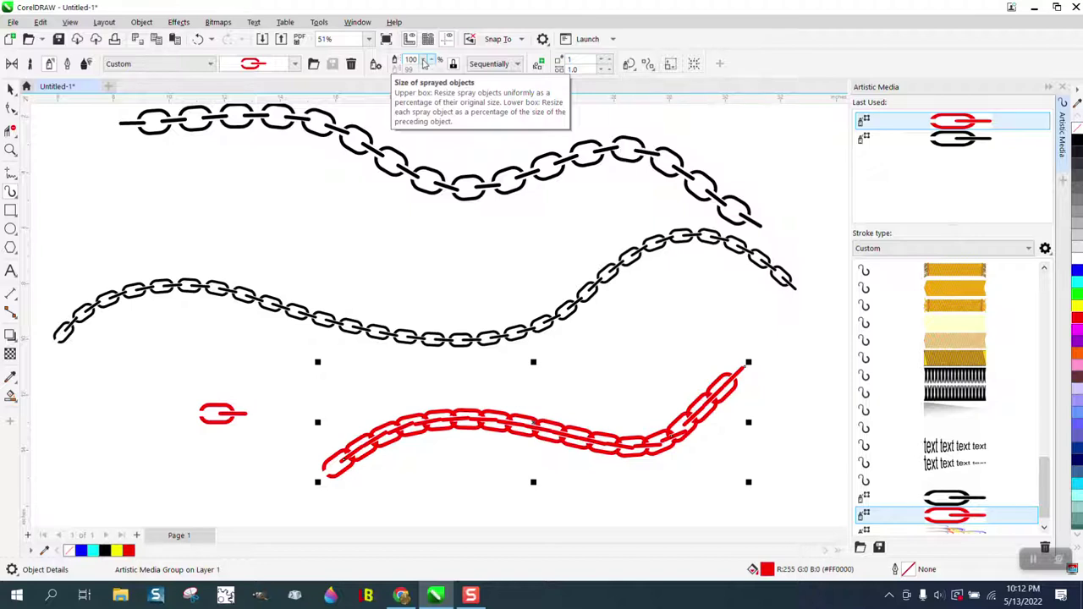
left_click(425, 65)
left_click(425, 65)
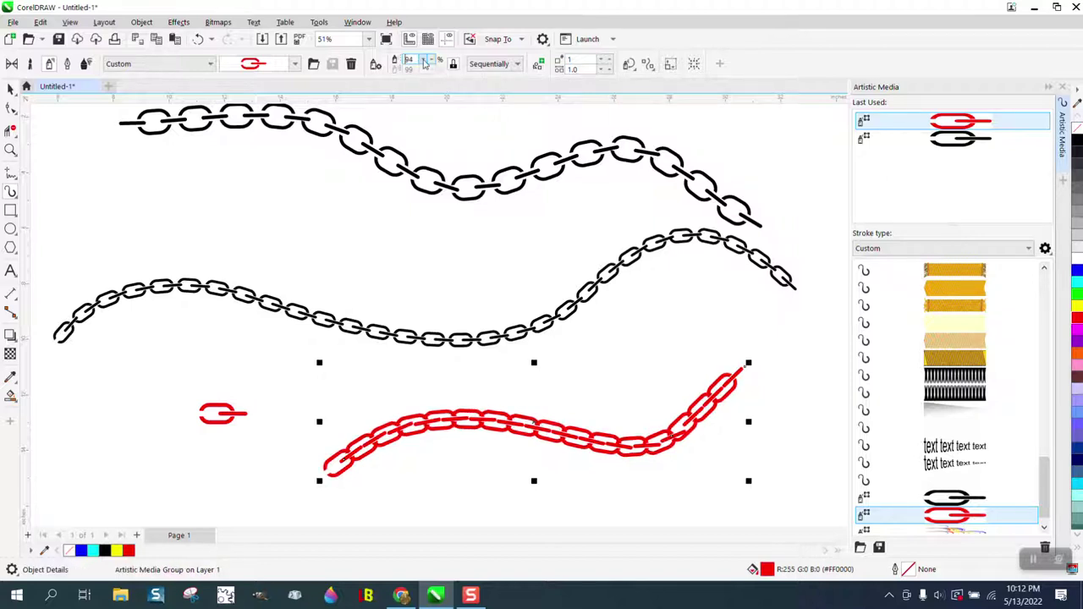
left_click(425, 65)
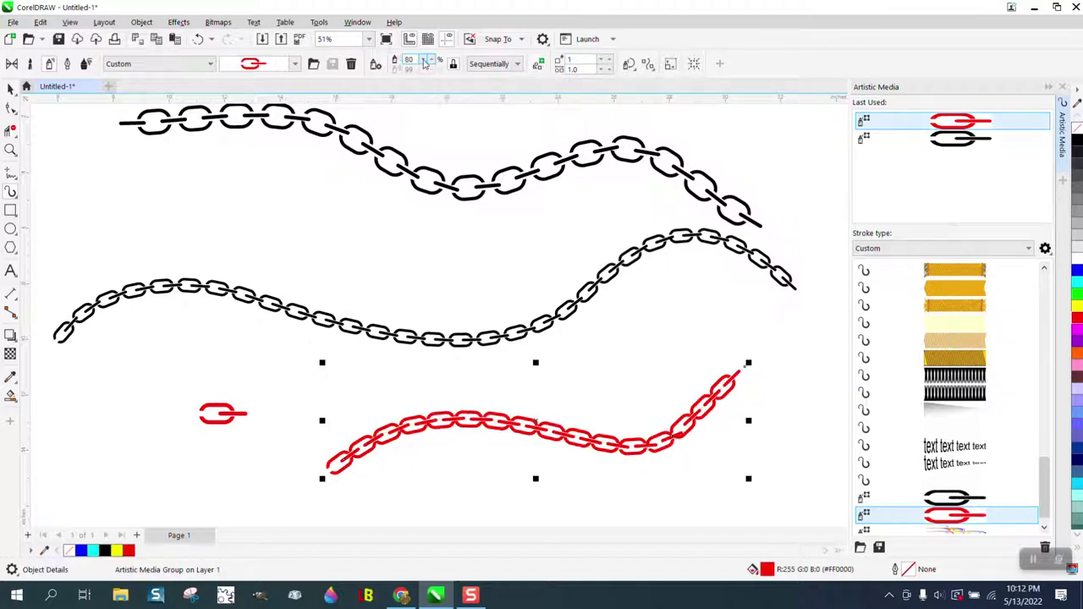
left_click(425, 65)
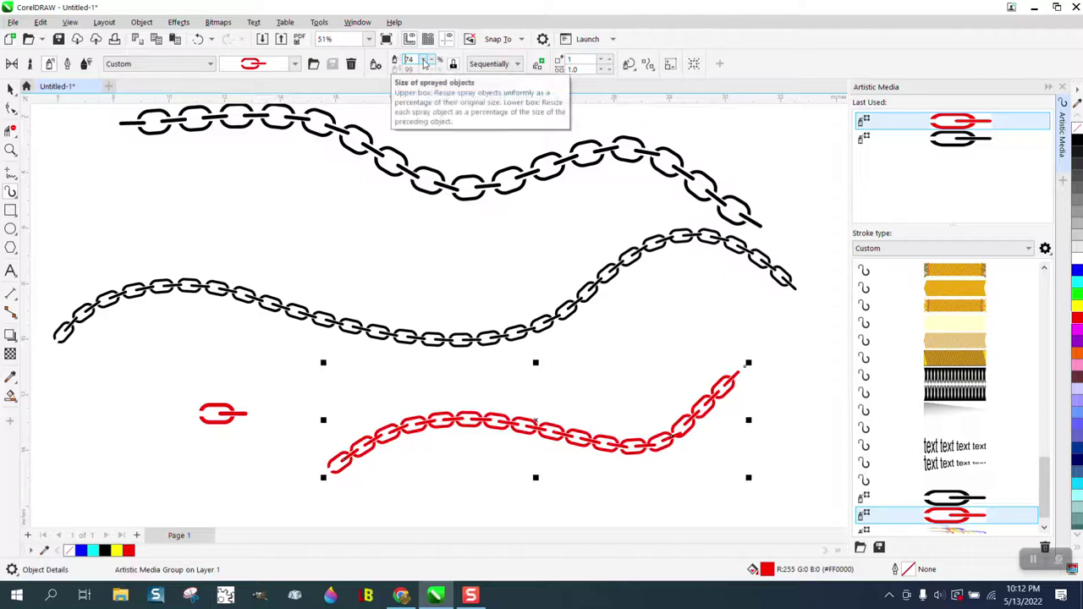
left_click(425, 66)
left_click(424, 65)
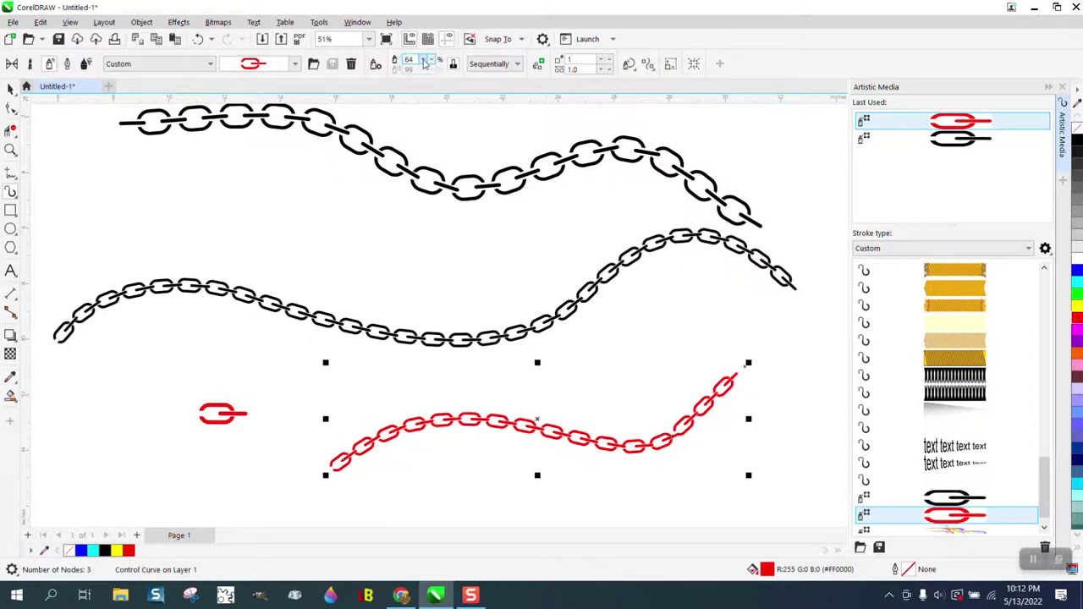
left_click(425, 65)
left_click(424, 65)
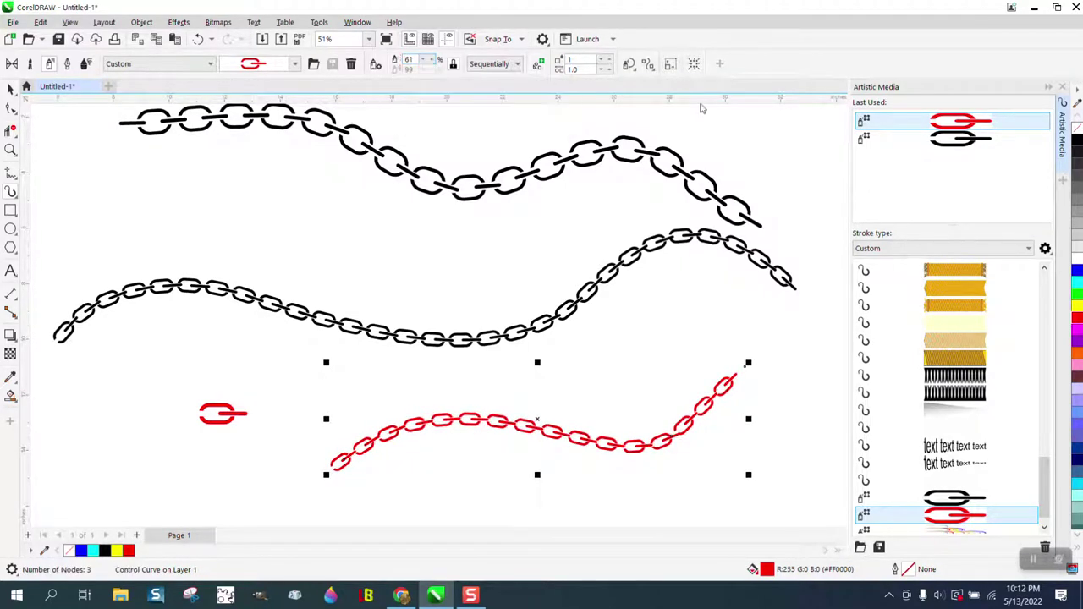
left_click(1077, 143)
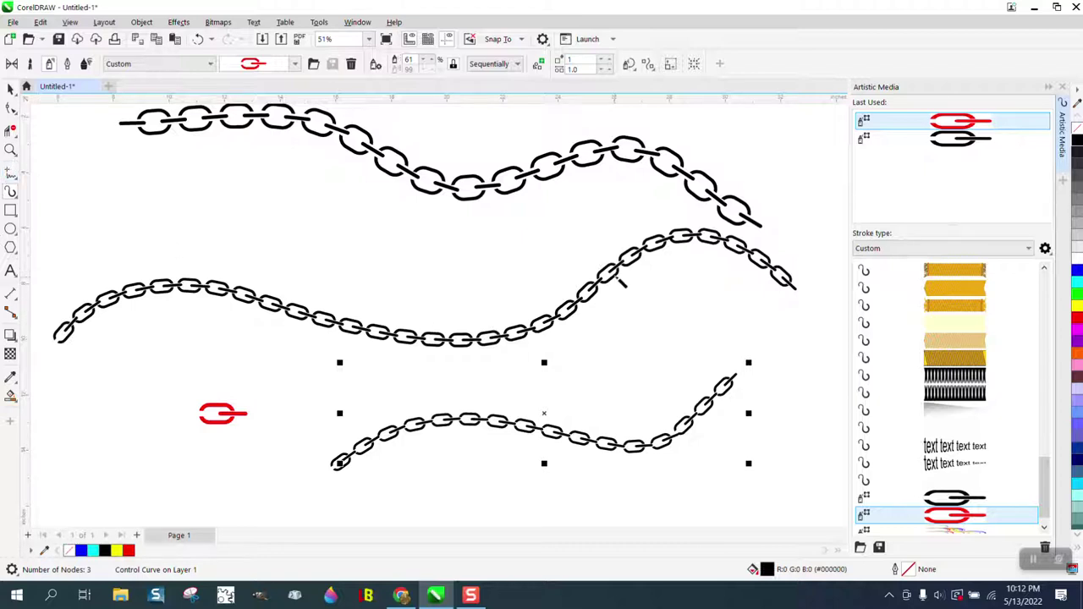
Show the lower chain's curve nodes, zoom in on that chain, and select it.
left_click(11, 108)
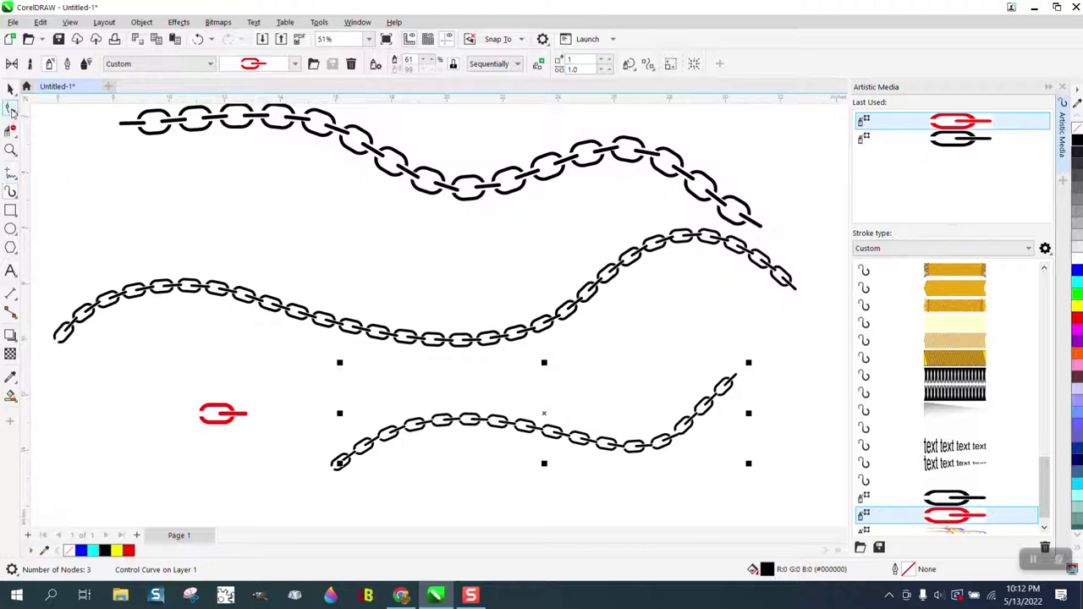
left_click(656, 453)
left_click(11, 150)
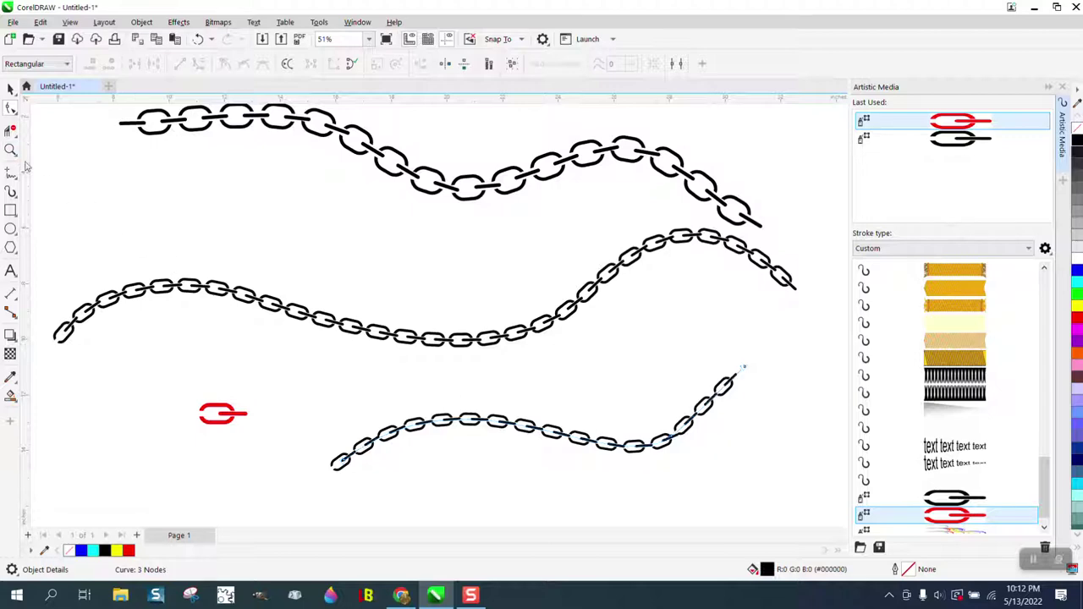
left_click_drag(300, 342, 630, 517)
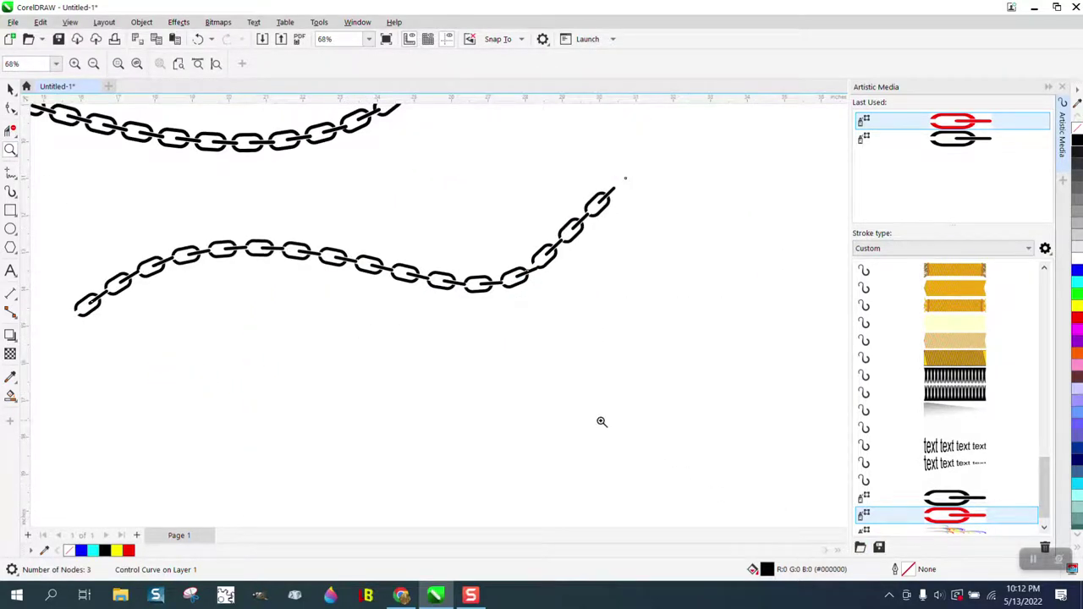
left_click(12, 88)
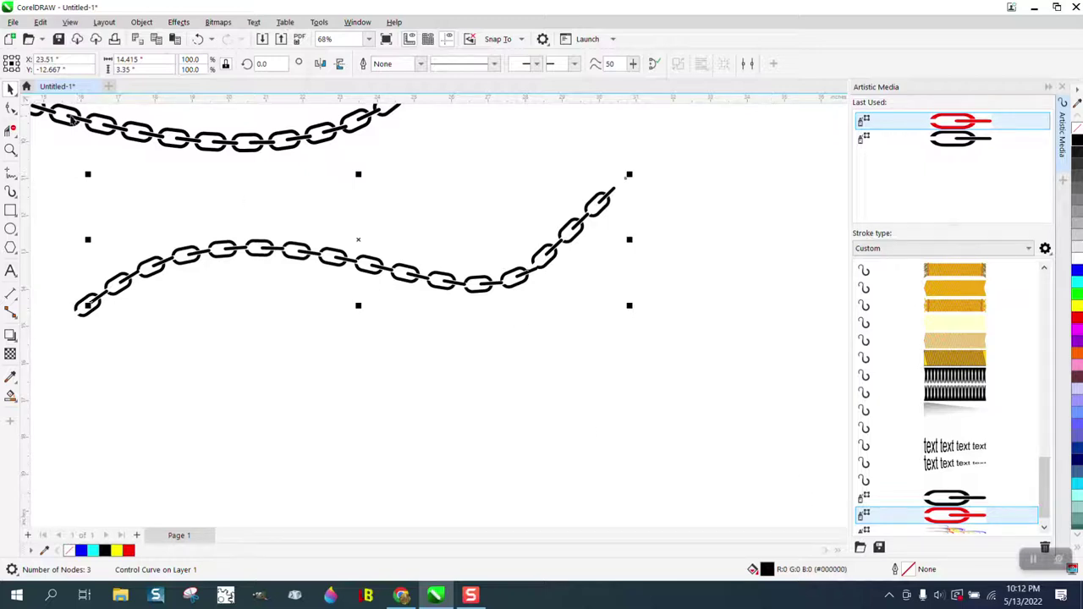
Spin the sprayed link size to 58% and the successive-link scaling down to 81%.
left_click(11, 191)
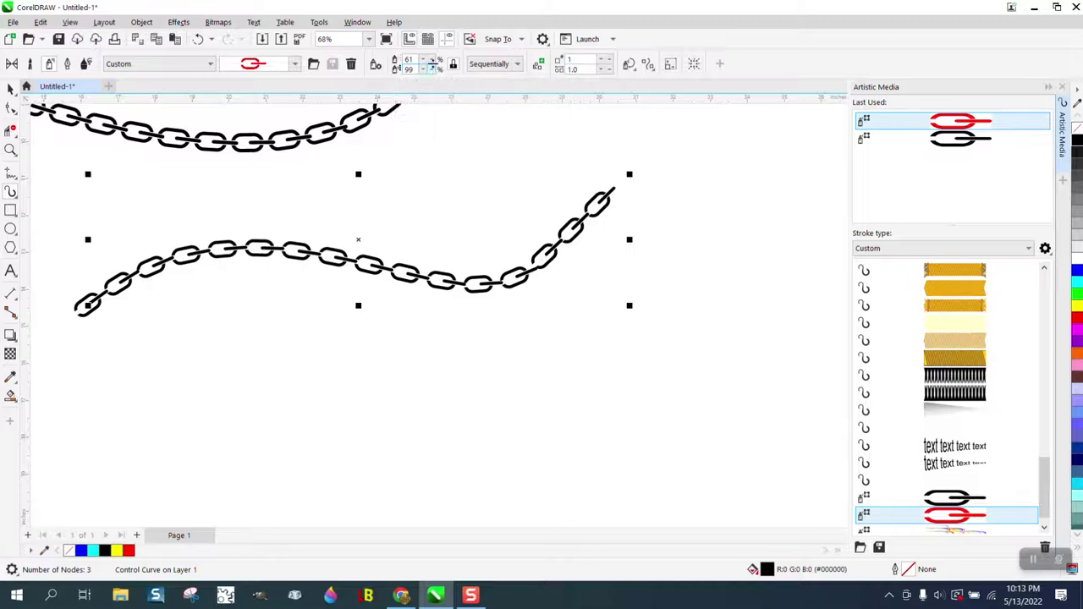
left_click(432, 61)
left_click(431, 60)
left_click(431, 61)
left_click(431, 61)
left_click(432, 61)
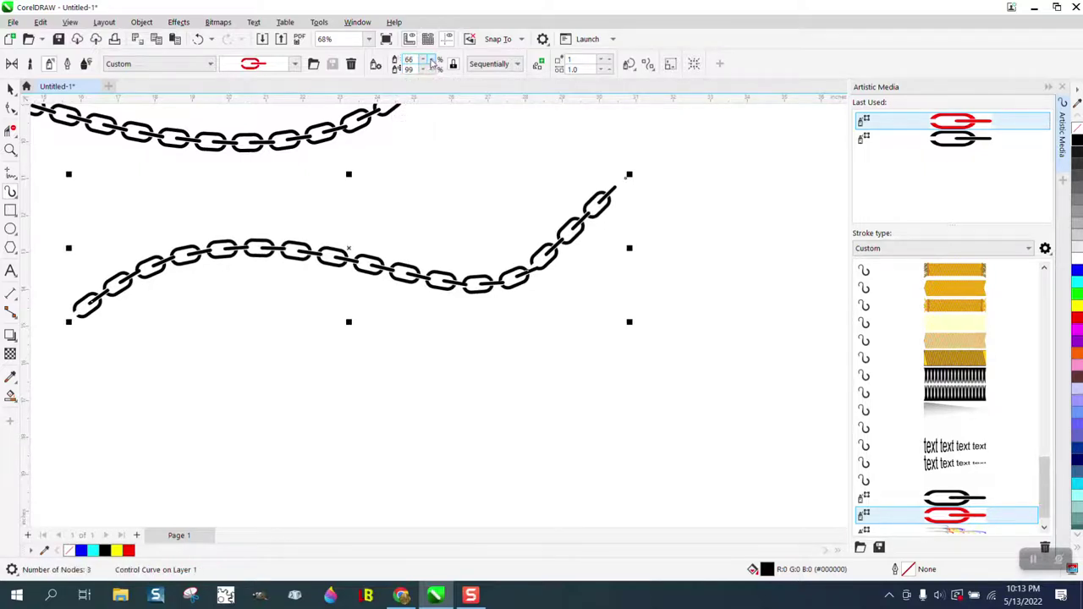
left_click(425, 73)
left_click(425, 72)
left_click(425, 71)
left_click(425, 71)
left_click(425, 72)
left_click(425, 72)
left_click(427, 72)
left_click(427, 72)
left_click(428, 71)
left_click(425, 61)
left_click(425, 62)
left_click(425, 62)
left_click(425, 62)
left_click(425, 62)
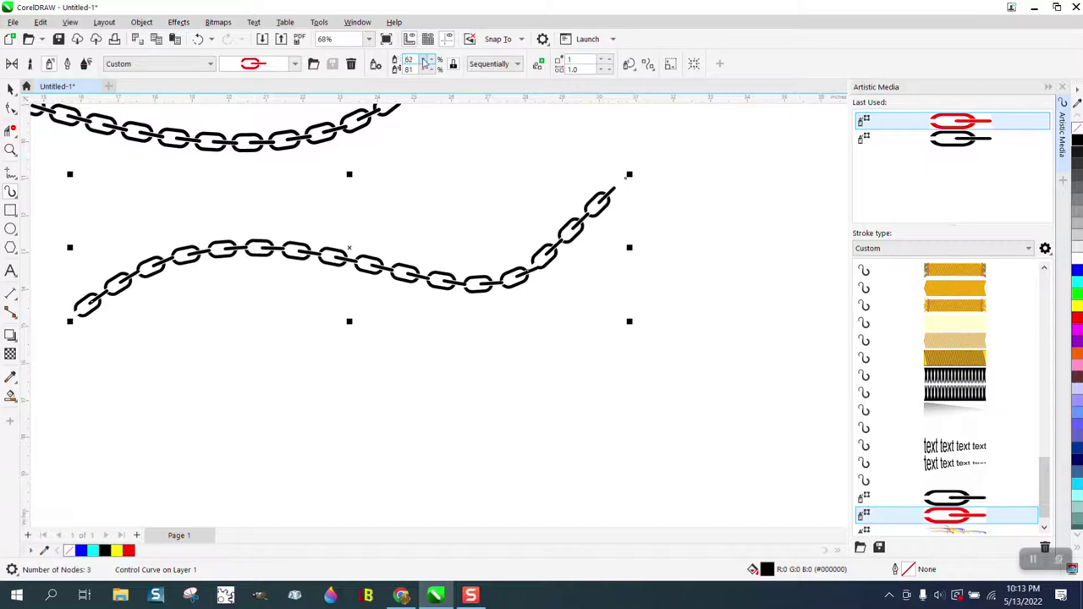
left_click(425, 62)
left_click(425, 62)
left_click(425, 62)
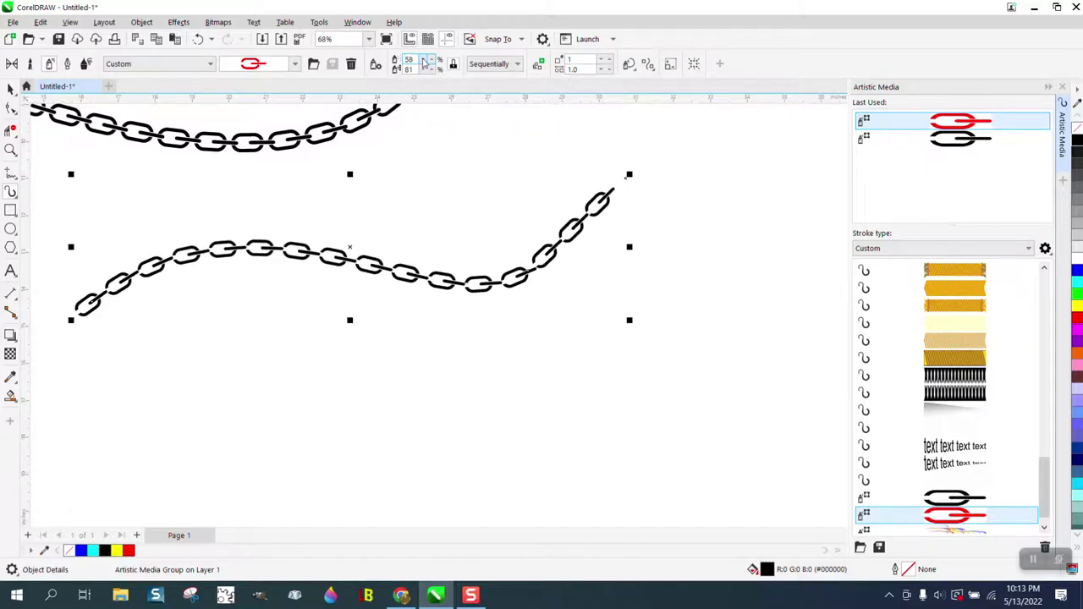
Set images per dab to 6 and tighten the link spacing to 0.9.
left_click(601, 61)
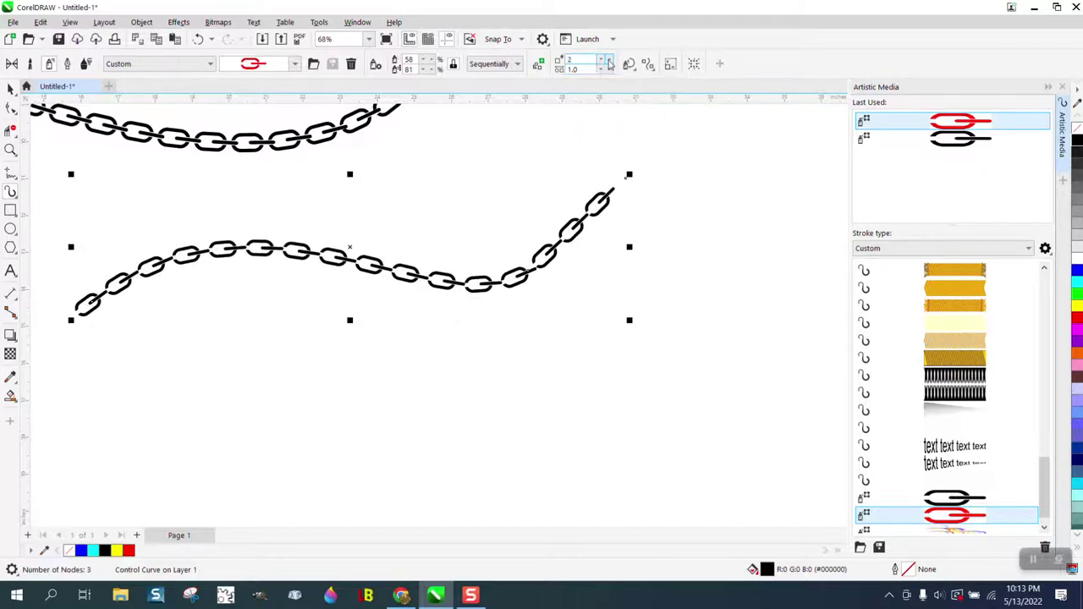
type("6")
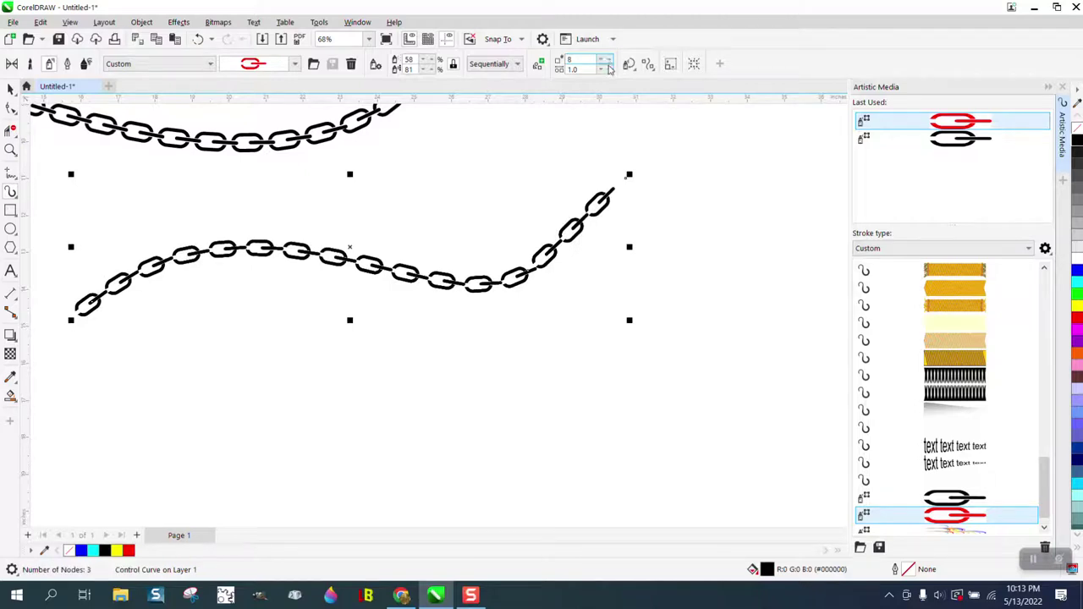
left_click(608, 68)
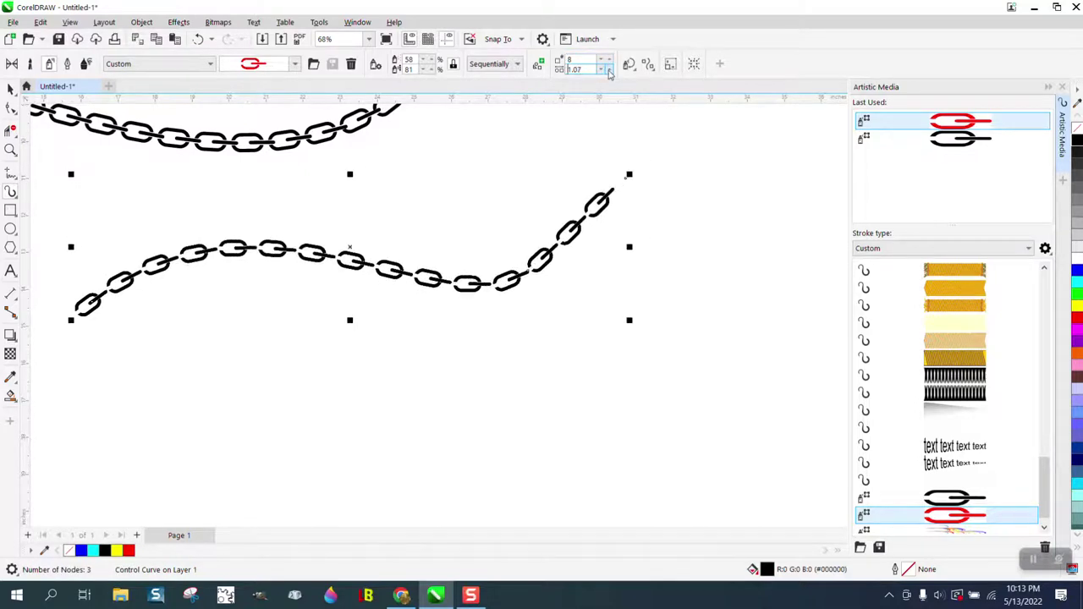
left_click(600, 72)
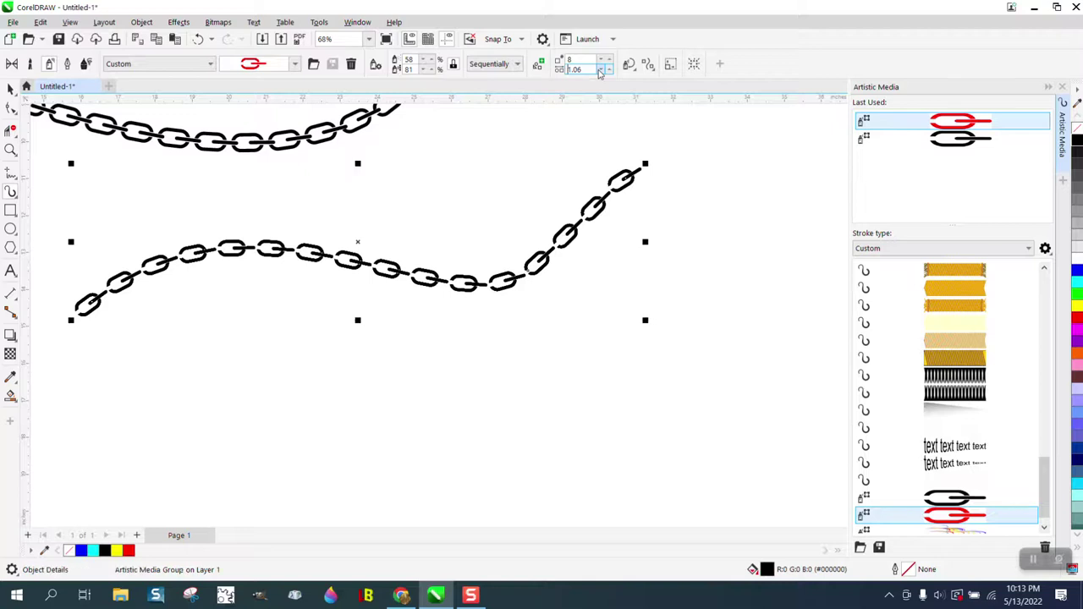
left_click(599, 72)
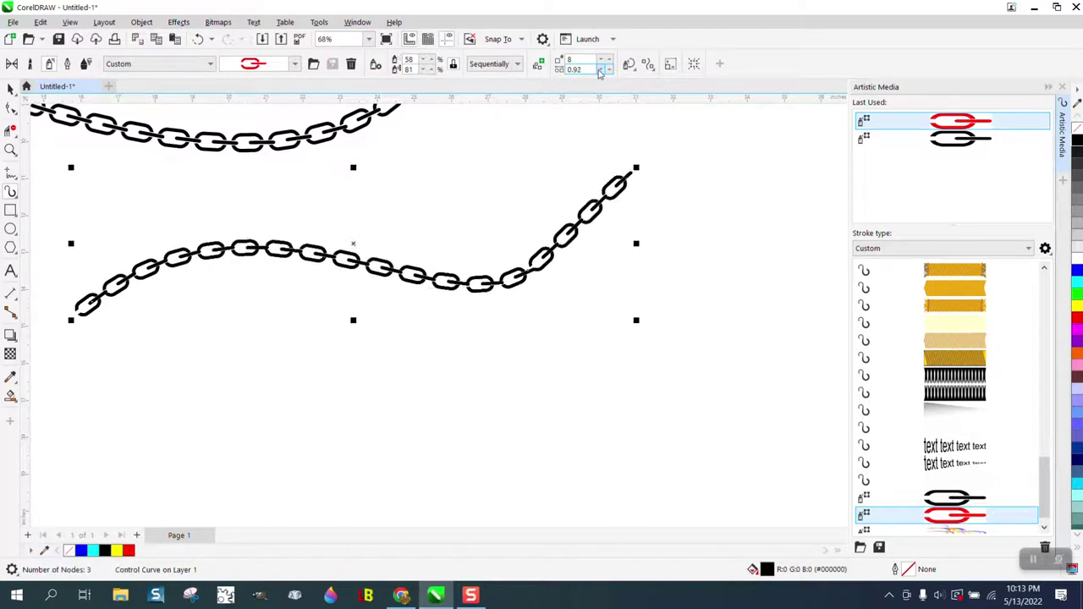
left_click(599, 71)
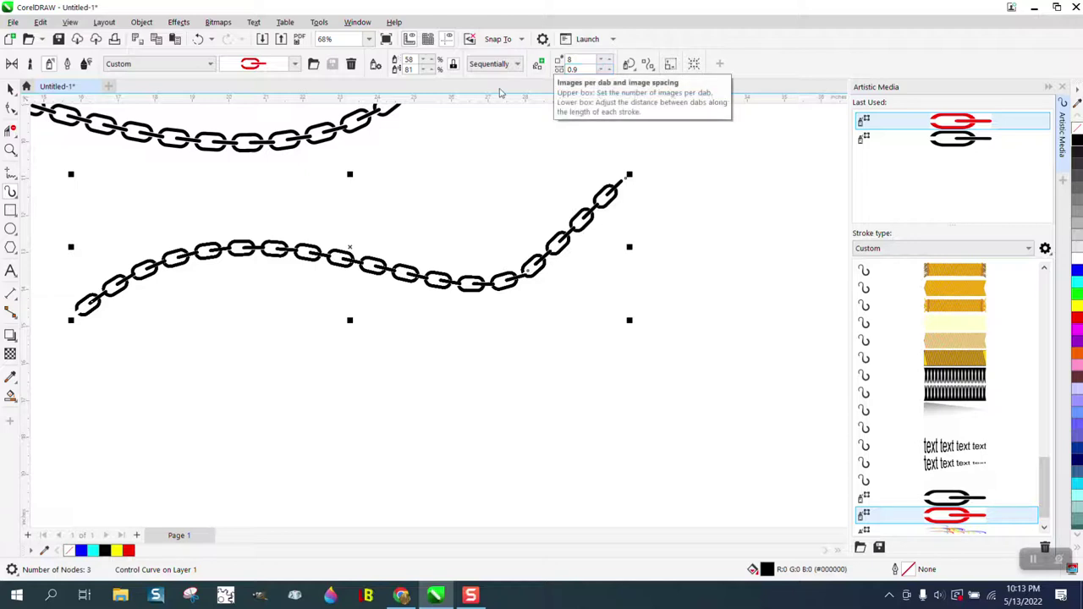
left_click(11, 108)
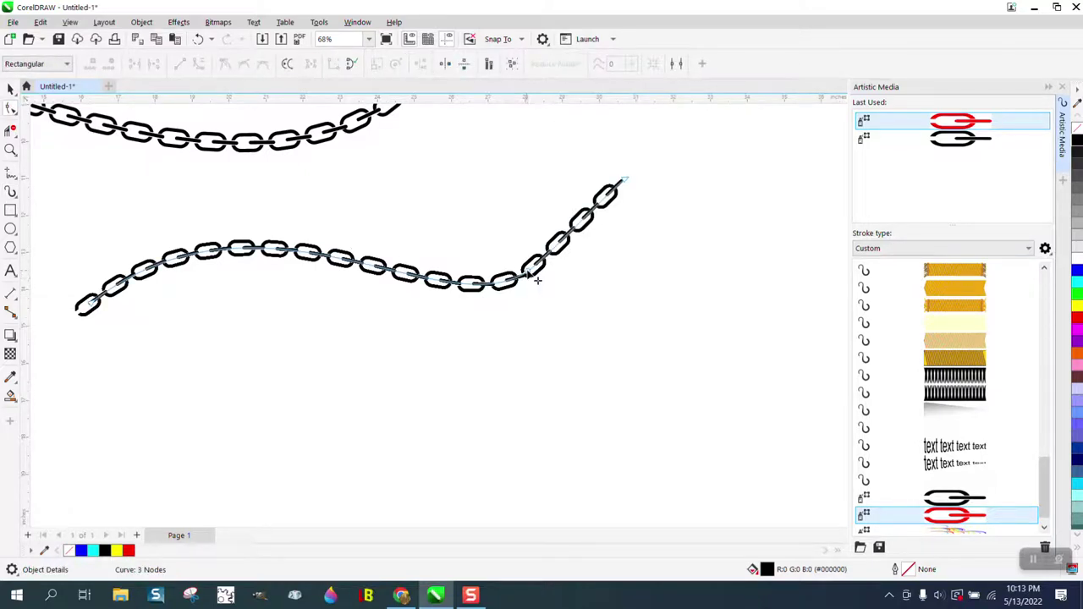
Reshape the chain's curve: deepen the middle dip and pull the right end node so the links arc downward.
left_click_drag(538, 280, 518, 245)
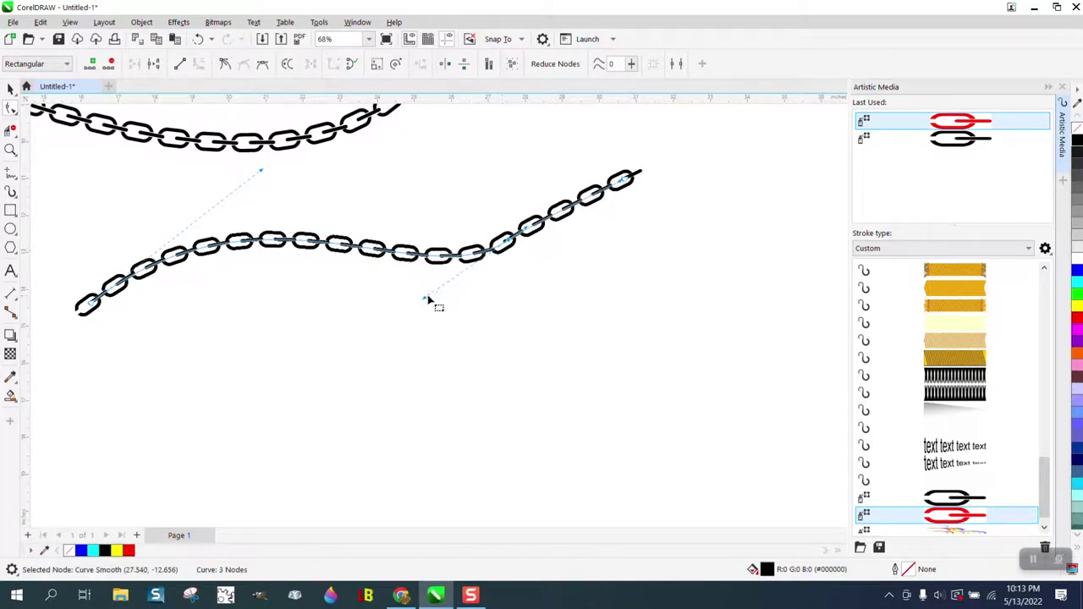
left_click_drag(425, 297, 430, 312)
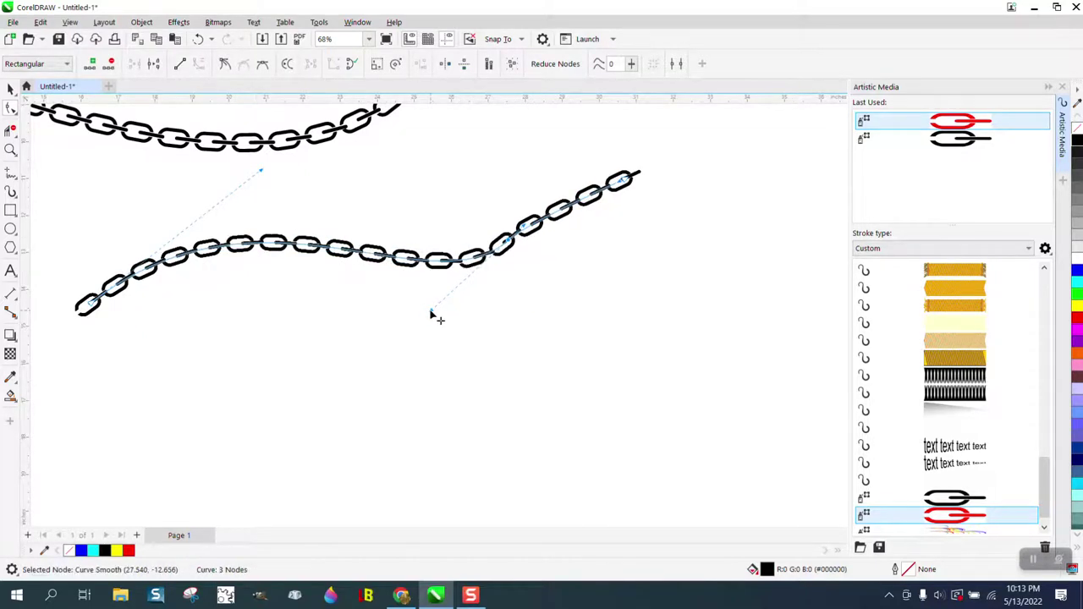
left_click(629, 184)
left_click_drag(628, 183, 640, 162)
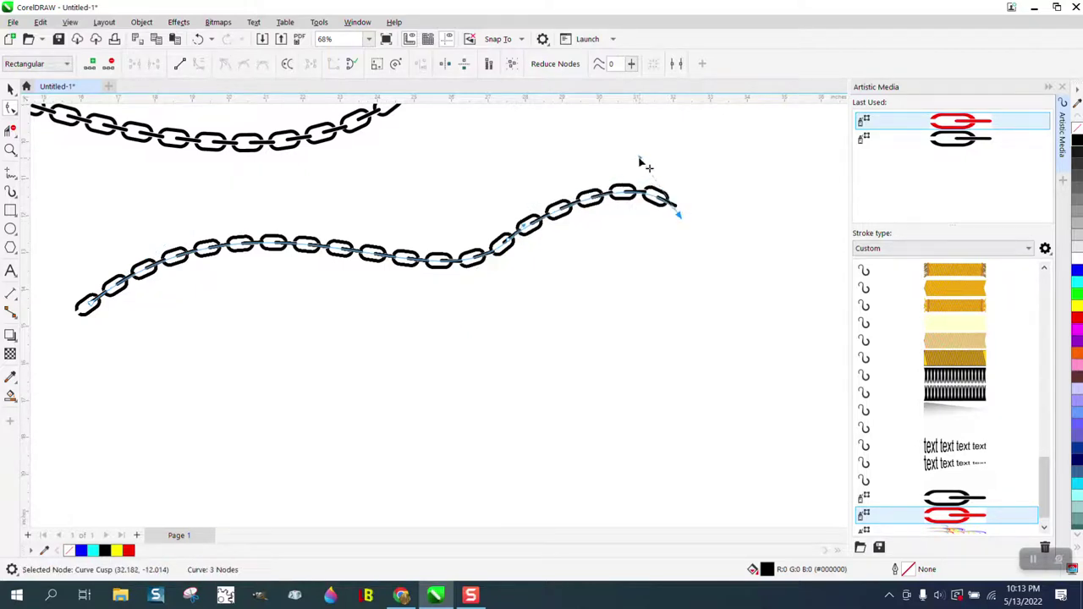
left_click(98, 310)
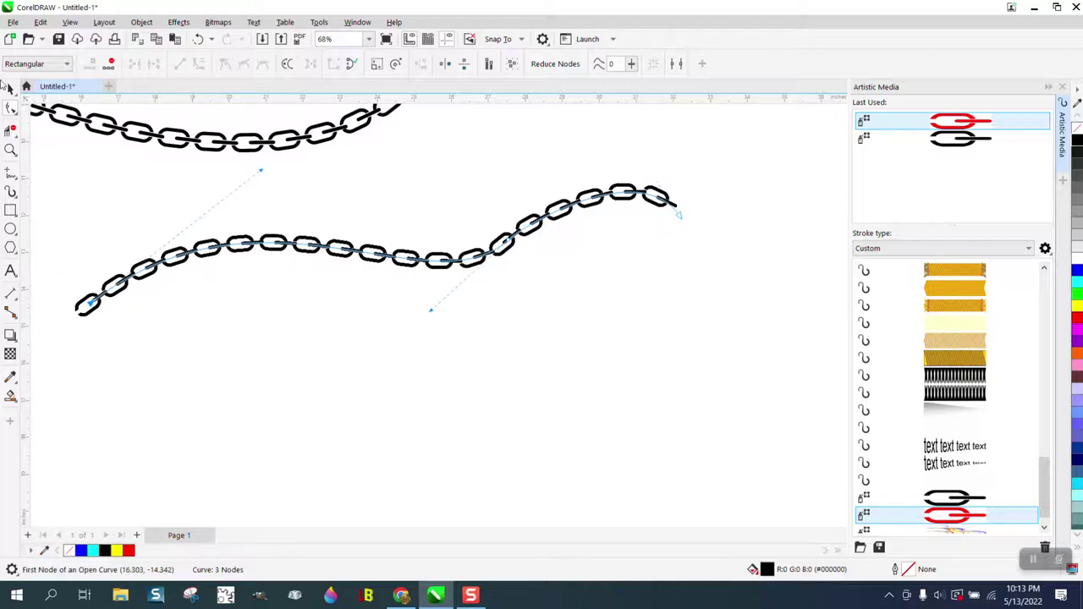
left_click(11, 88)
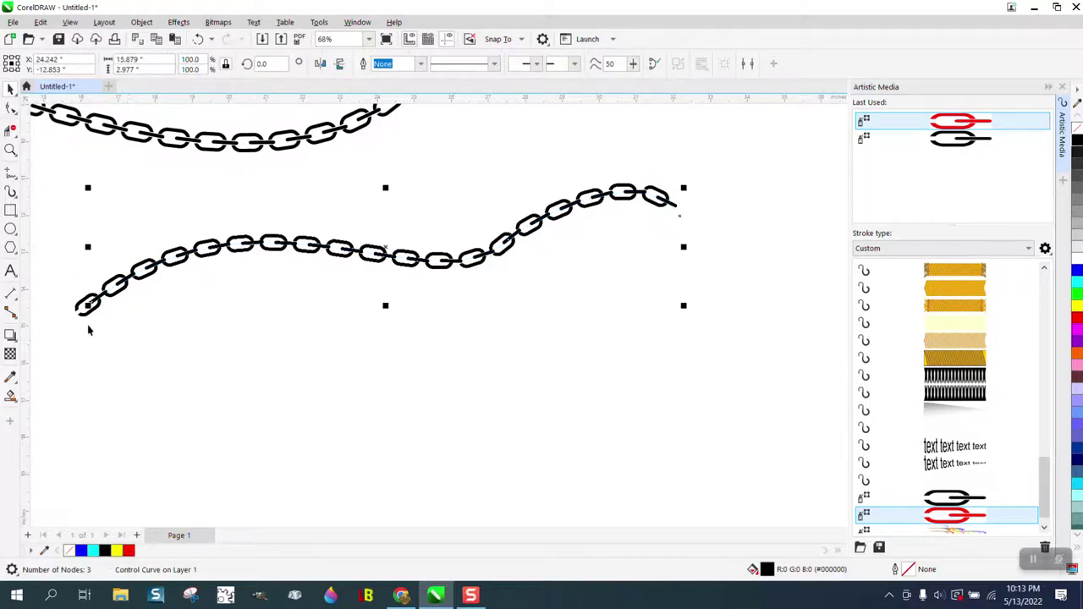
Break the Artistic Media group apart, delete the red control path, and ungroup the links.
left_click(84, 323)
left_click(83, 315)
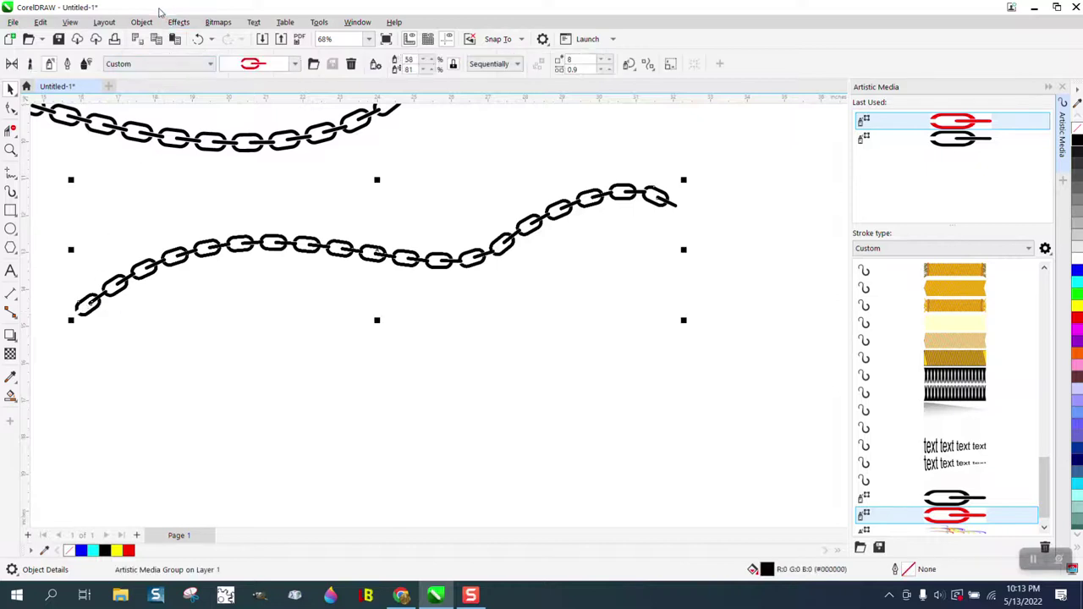
left_click(141, 22)
left_click(208, 327)
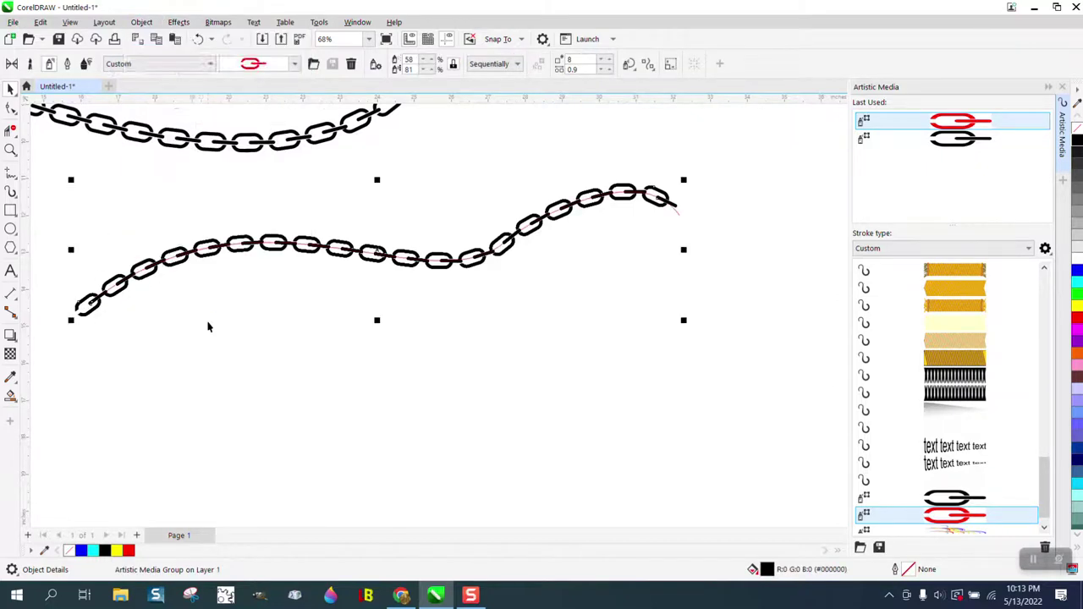
left_click(203, 310)
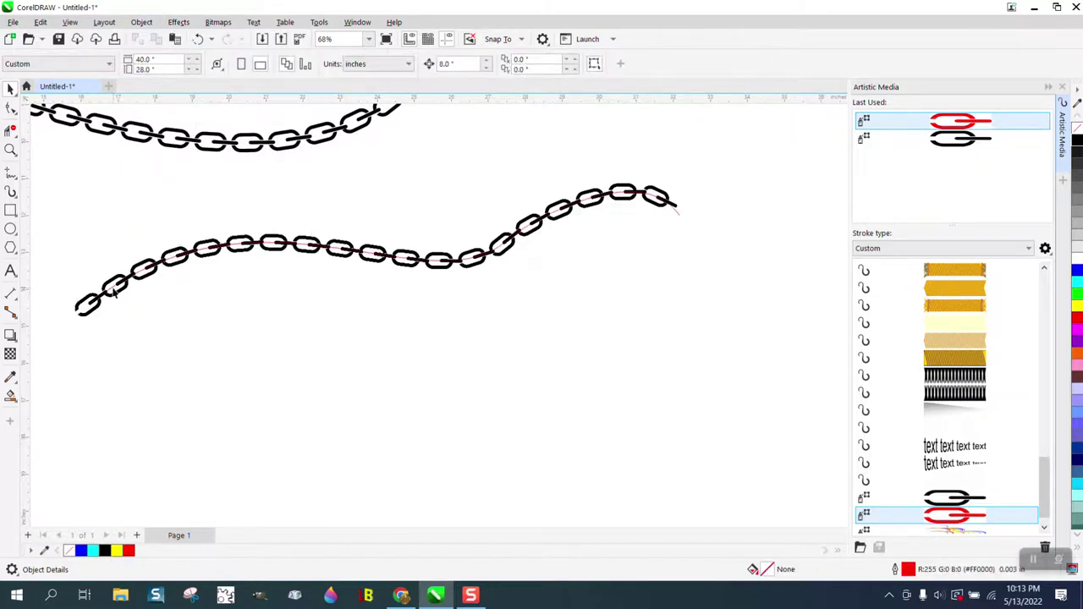
left_click(115, 292)
key("Delete")
left_click(121, 287)
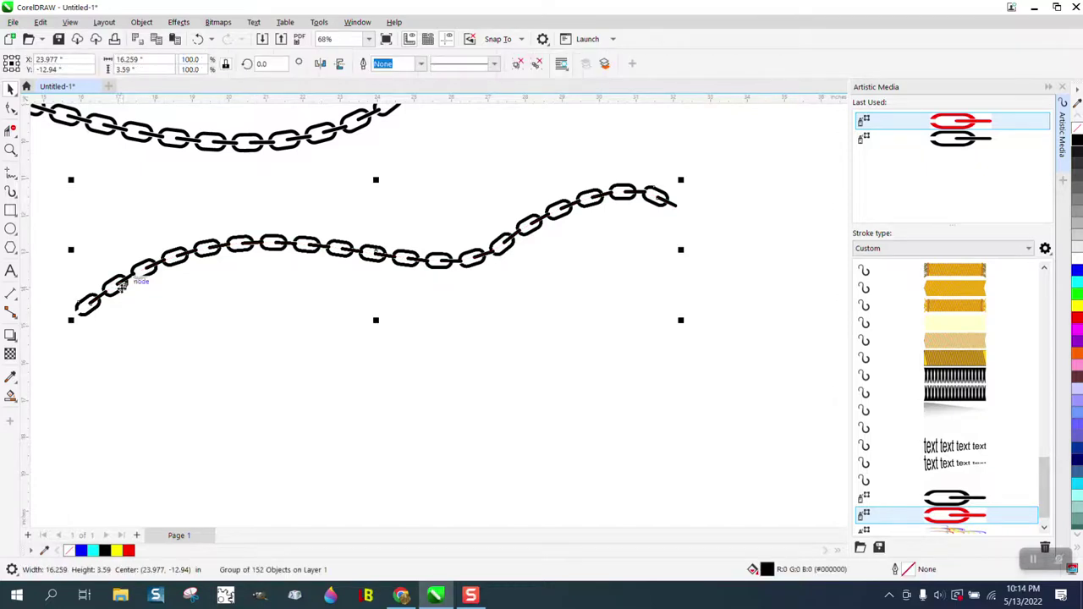
left_click(141, 22)
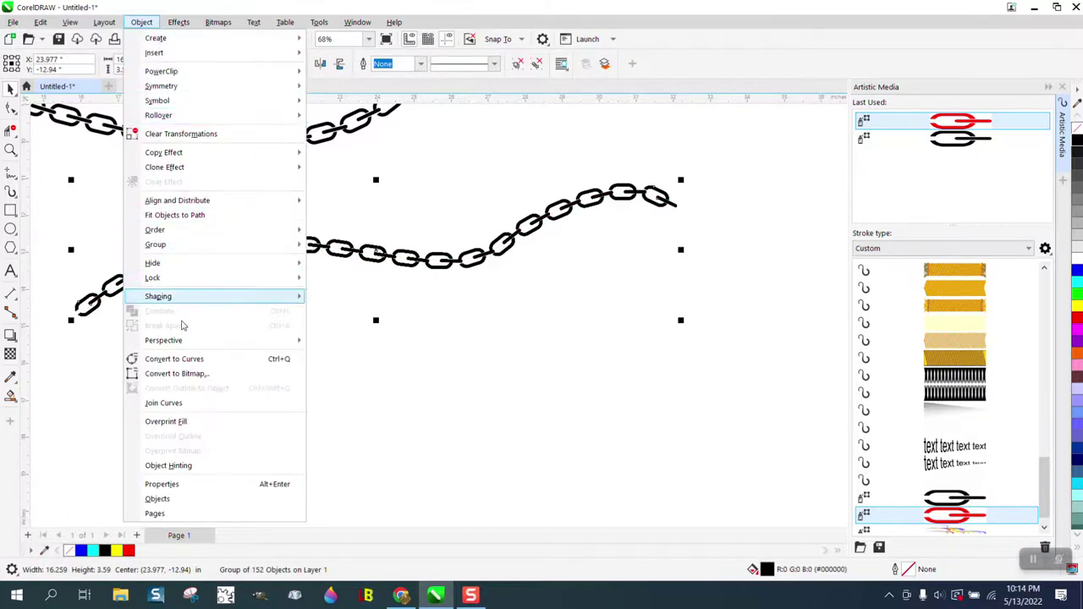
mouse_move(174, 248)
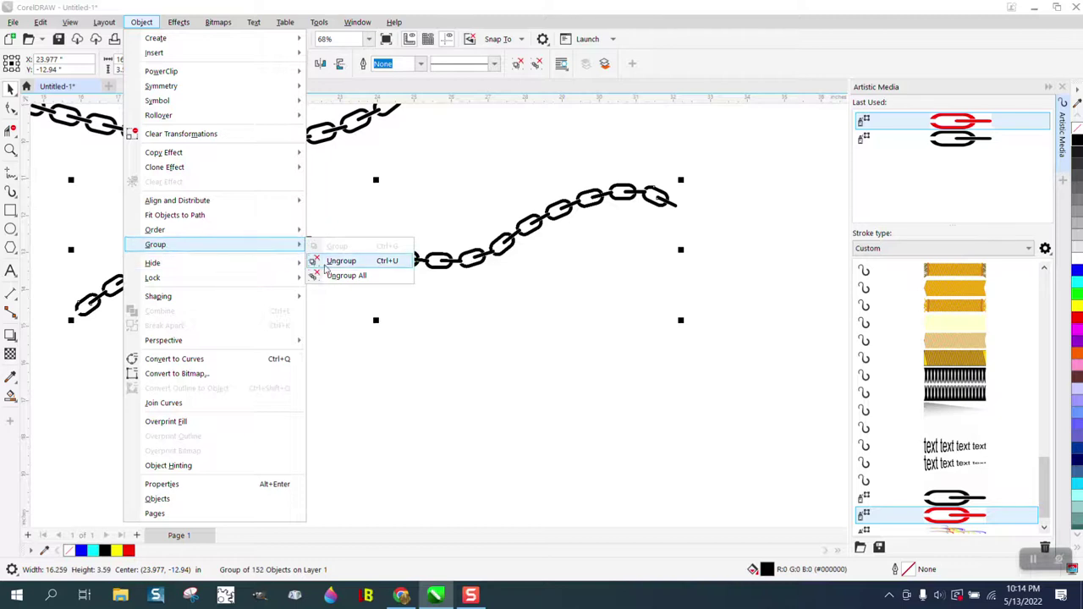
left_click(338, 261)
Select the leftmost end link, drag it away from the chain, and delete it.
left_click(133, 312)
left_click(93, 311)
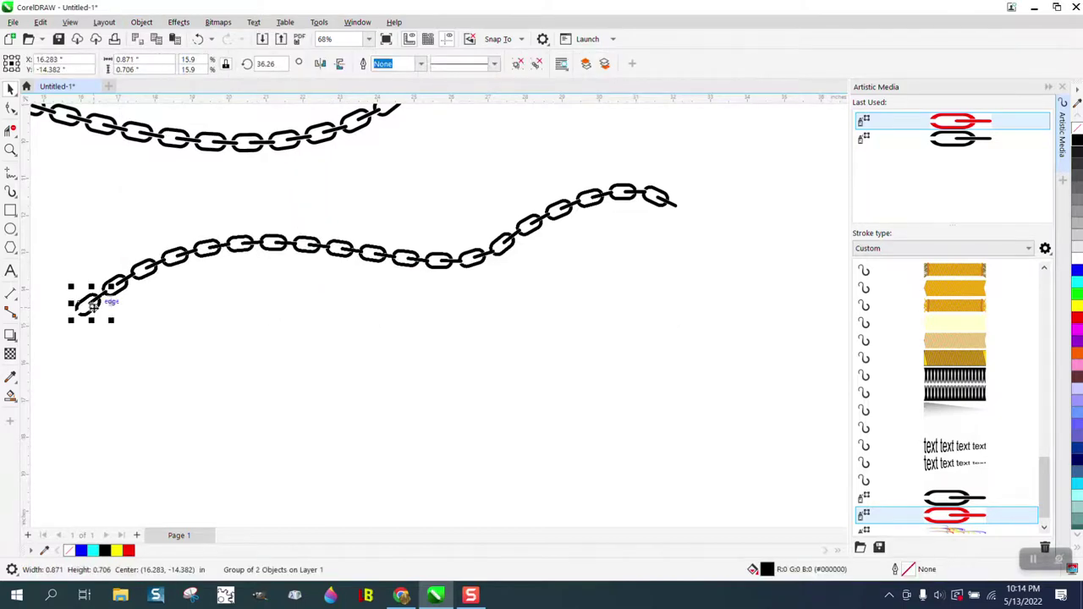
left_click(96, 309)
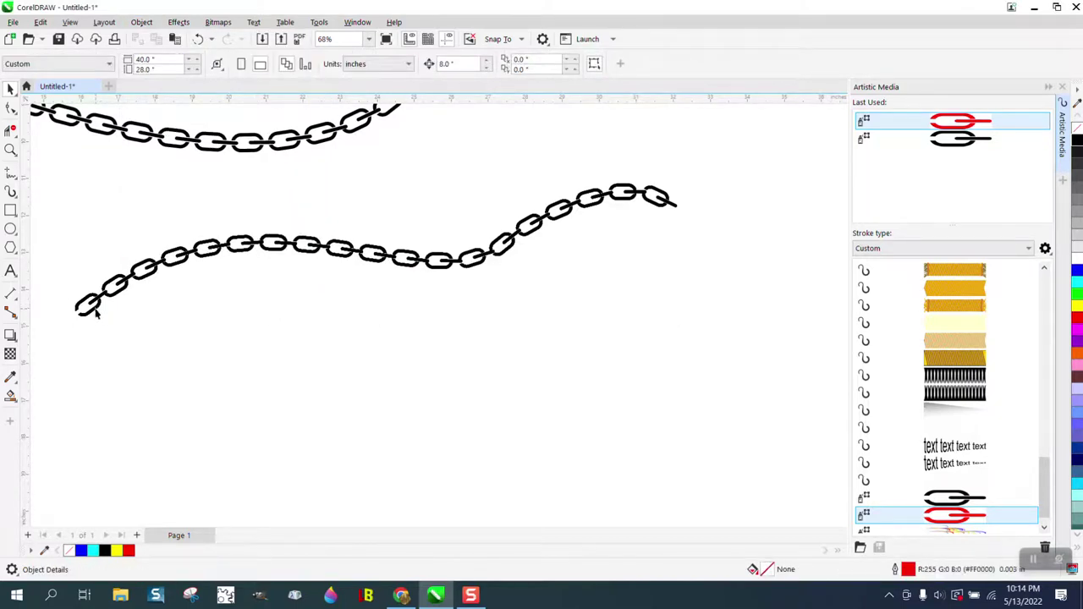
left_click(95, 311)
left_click(95, 310)
left_click(95, 310)
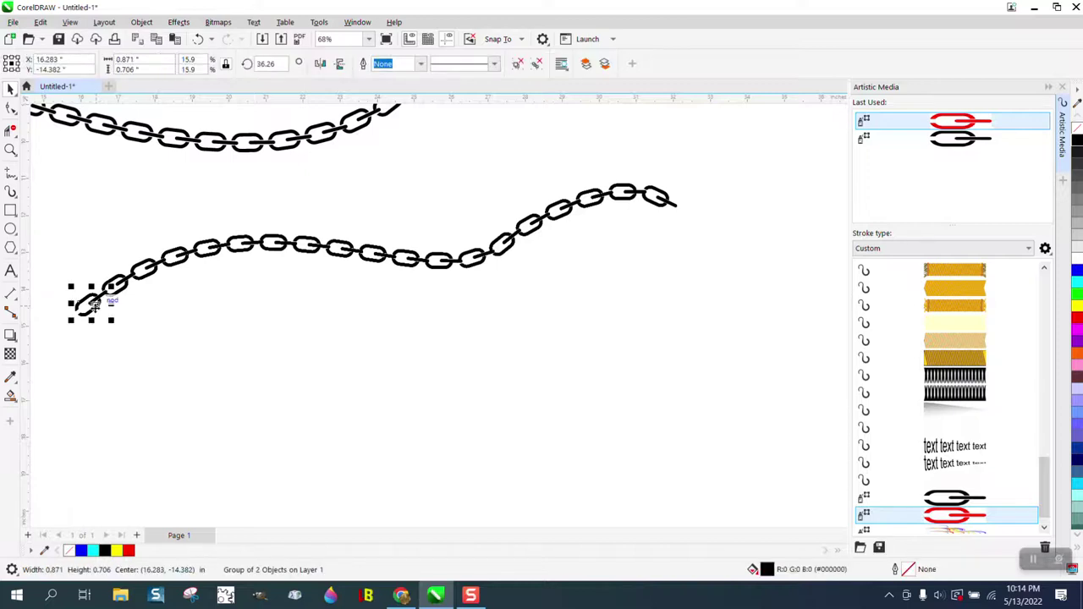
left_click(94, 310)
left_click(95, 310)
left_click(95, 310)
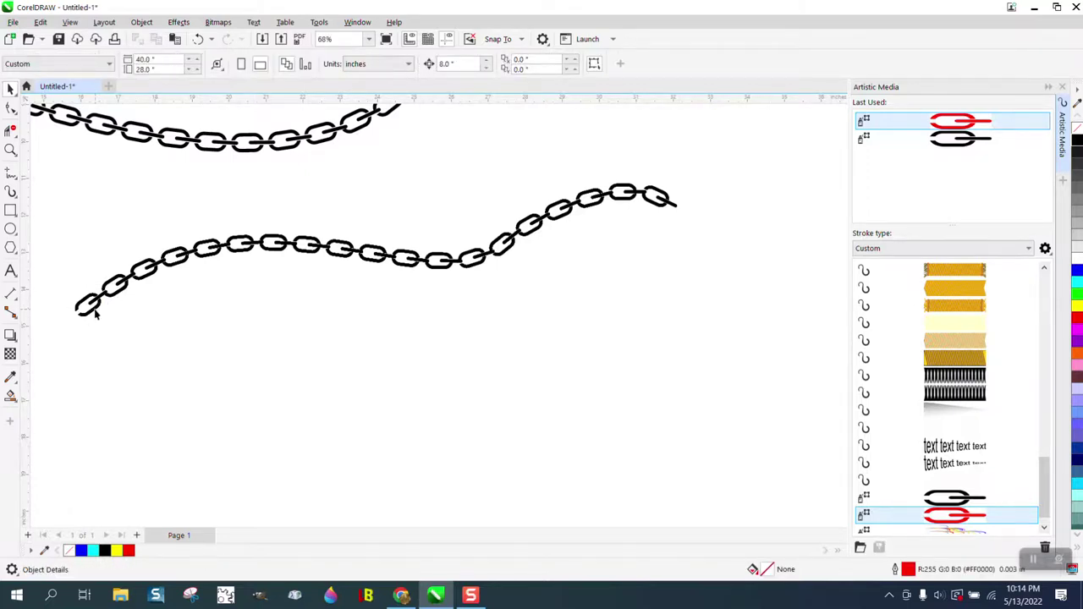
left_click(95, 309)
left_click(94, 310)
left_click(95, 310)
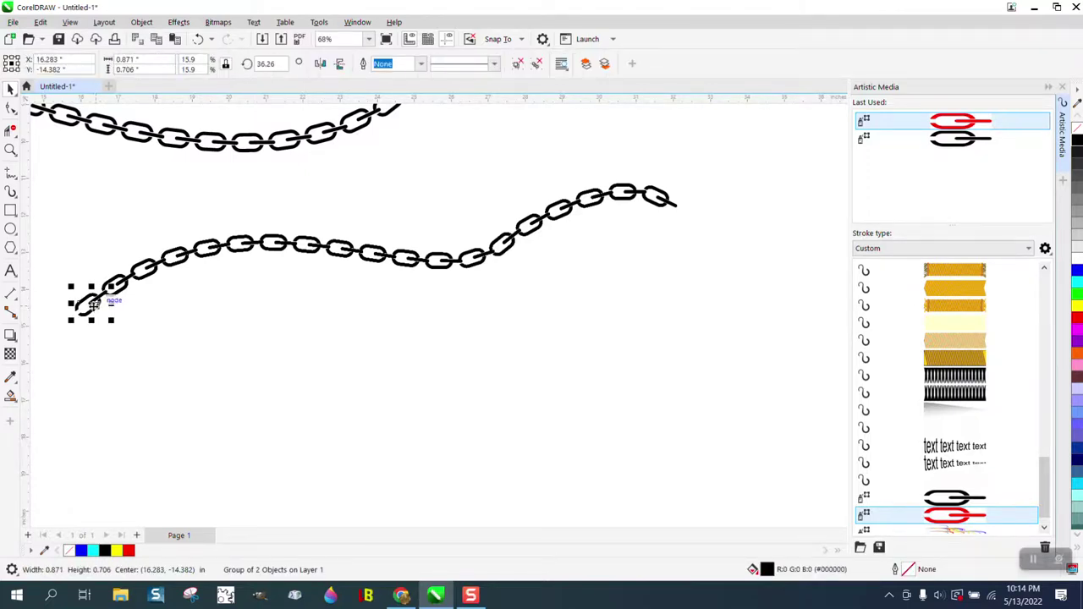
left_click(107, 341)
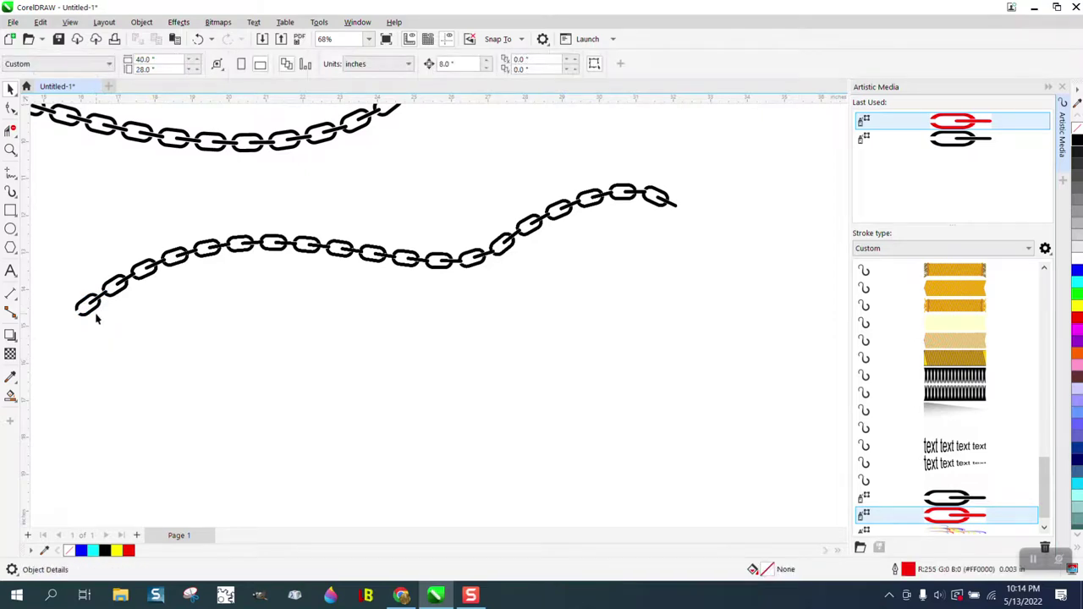
left_click(95, 310)
left_click(110, 345)
left_click_drag(93, 315, 128, 356)
key("Delete")
Undo that deletion, ungroup the end link, and delete its detached loop.
left_click(198, 40)
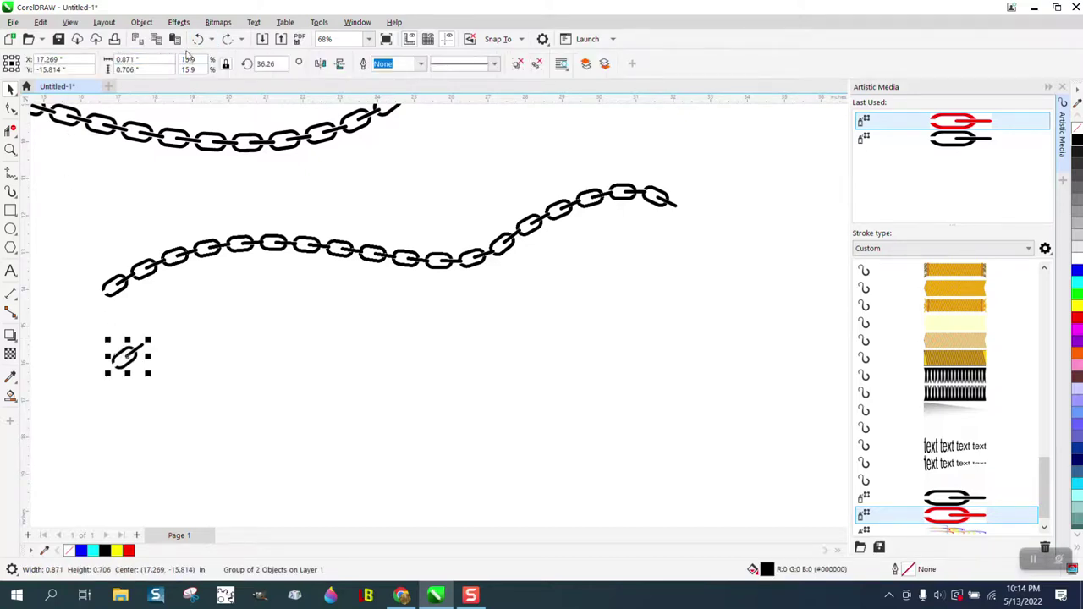
left_click(198, 40)
left_click(142, 22)
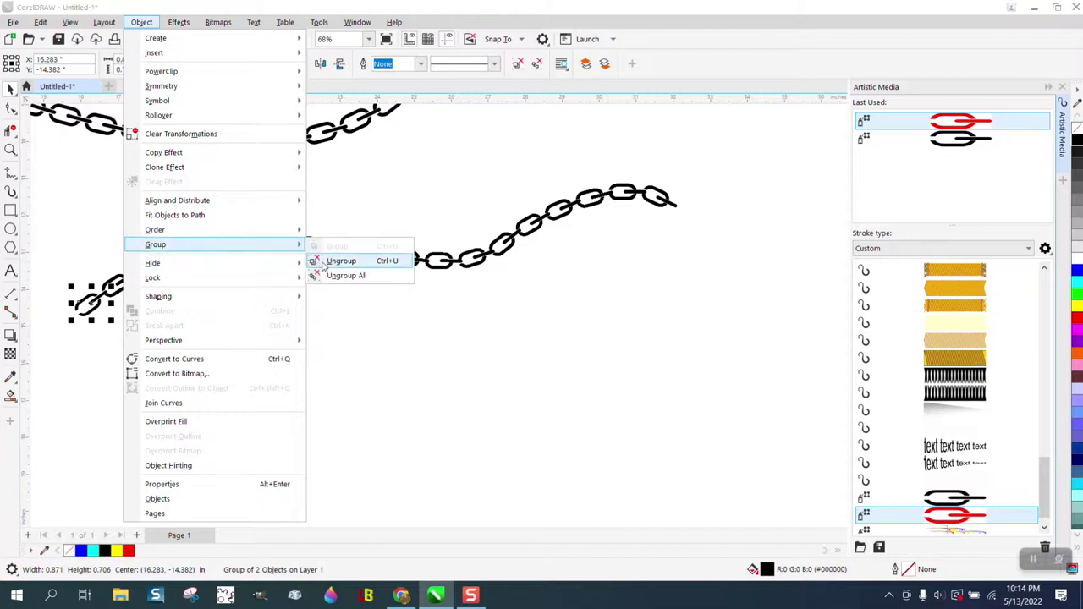
left_click(339, 259)
left_click(312, 323)
left_click_drag(93, 314, 119, 363)
key("Delete")
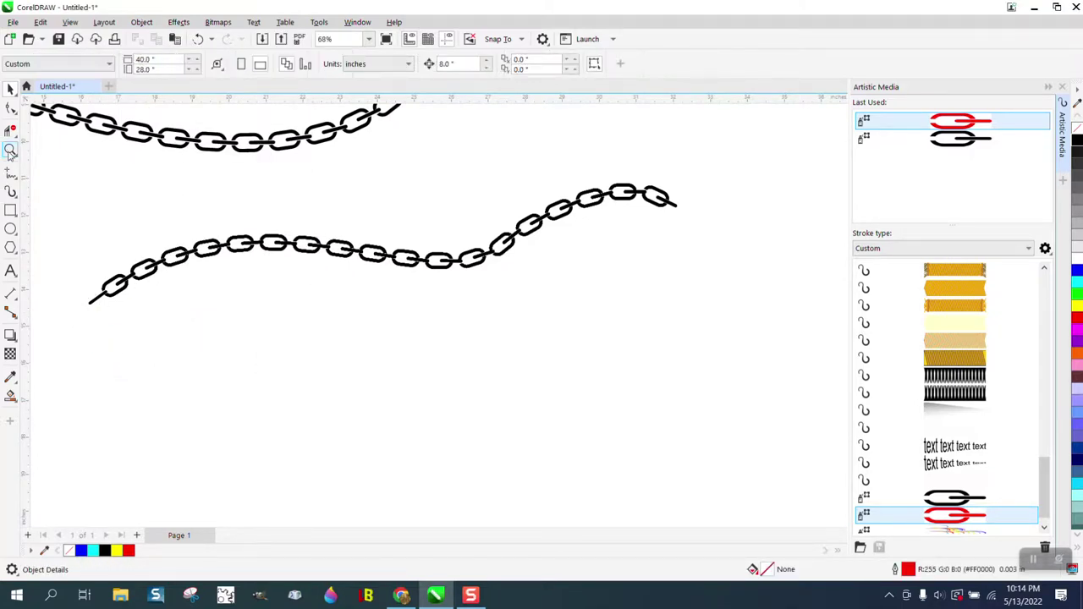
Zoom into the lower chain's left end and select the leftover bar at its start.
left_click(10, 150)
left_click_drag(63, 237, 188, 351)
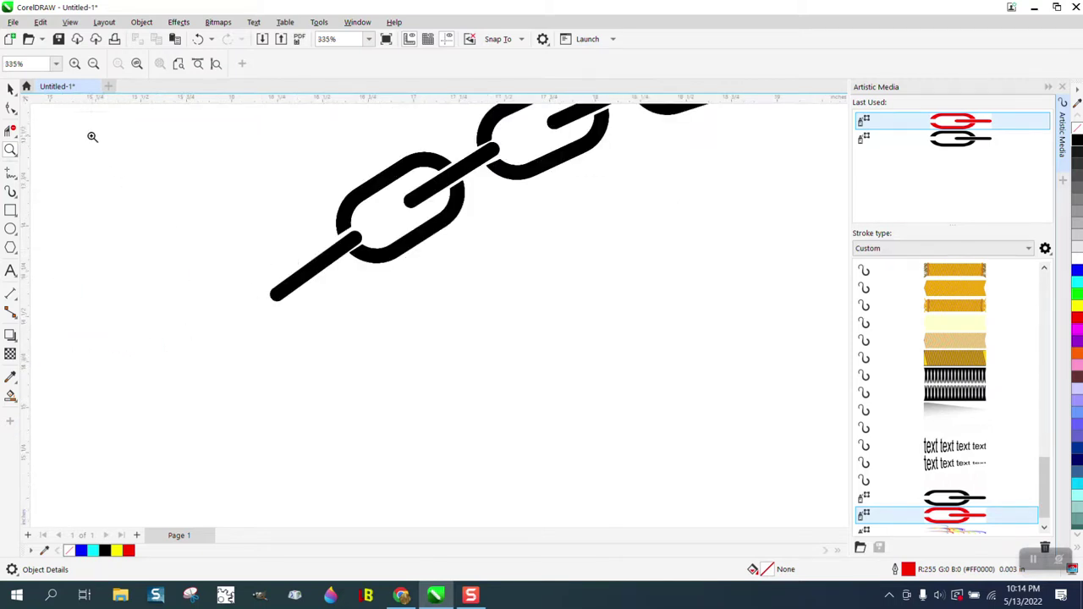
left_click(15, 93)
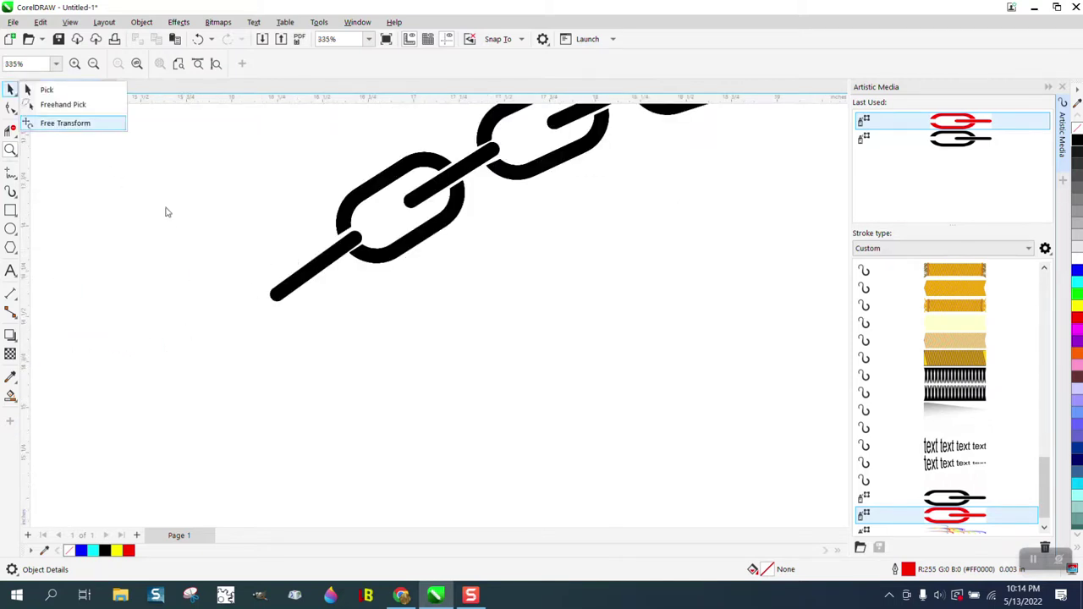
left_click(64, 95)
left_click(327, 264)
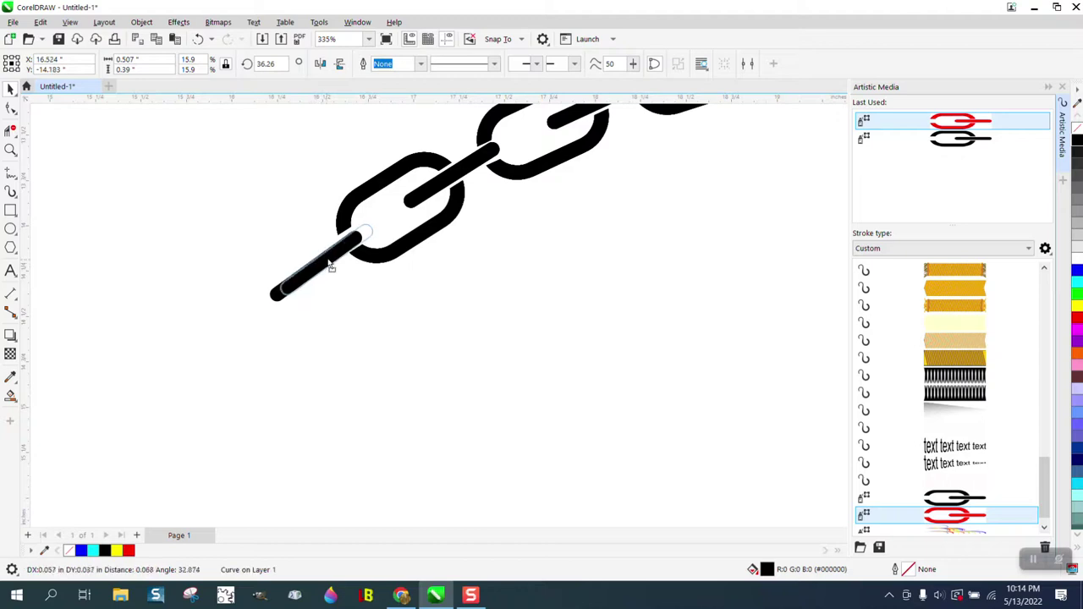
scroll(186, 261, "down", 2)
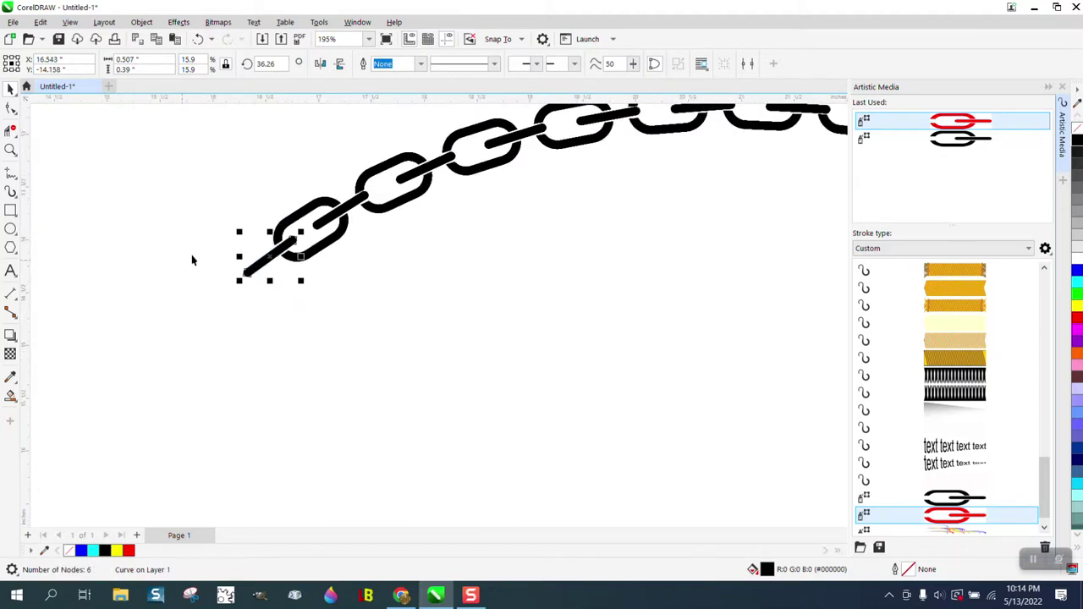
scroll(342, 218, "down", 6)
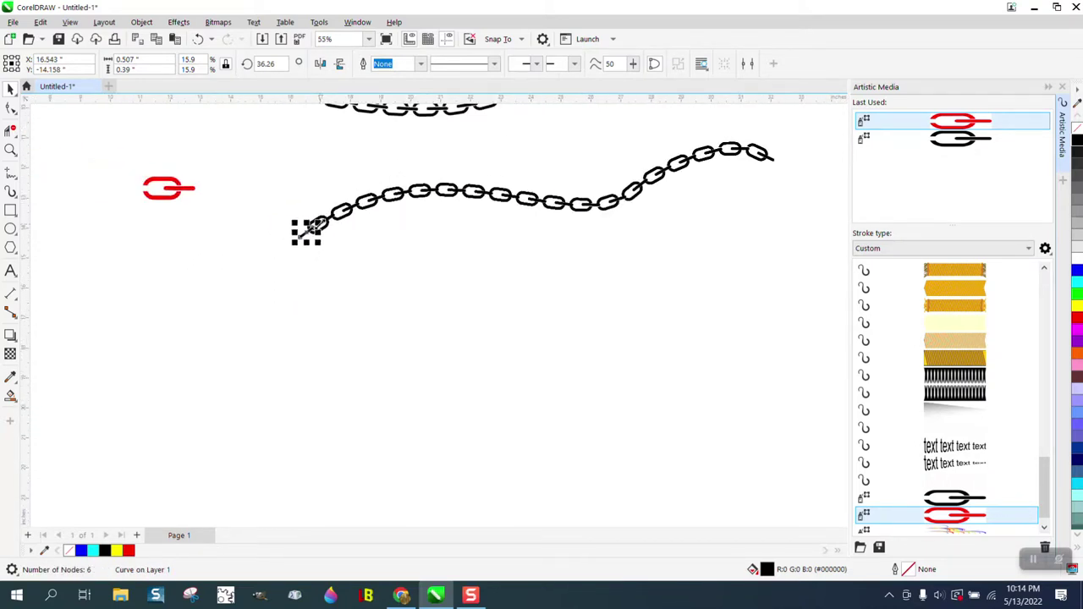
Close the Artistic Media docker and zoom in on the lower chain.
left_click(1064, 88)
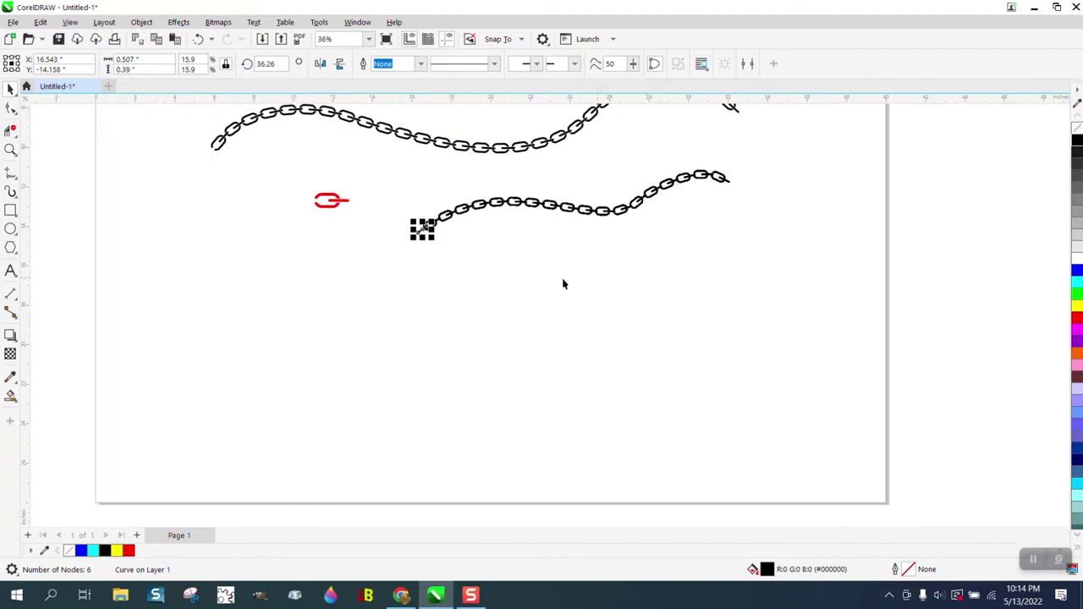
left_click(10, 150)
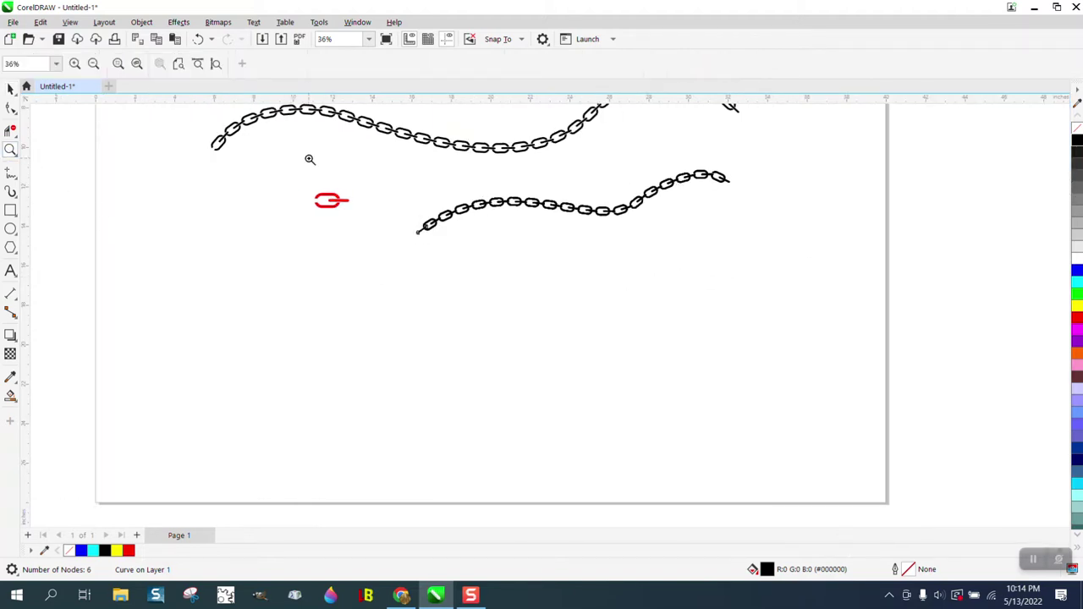
left_click_drag(800, 257, 802, 255)
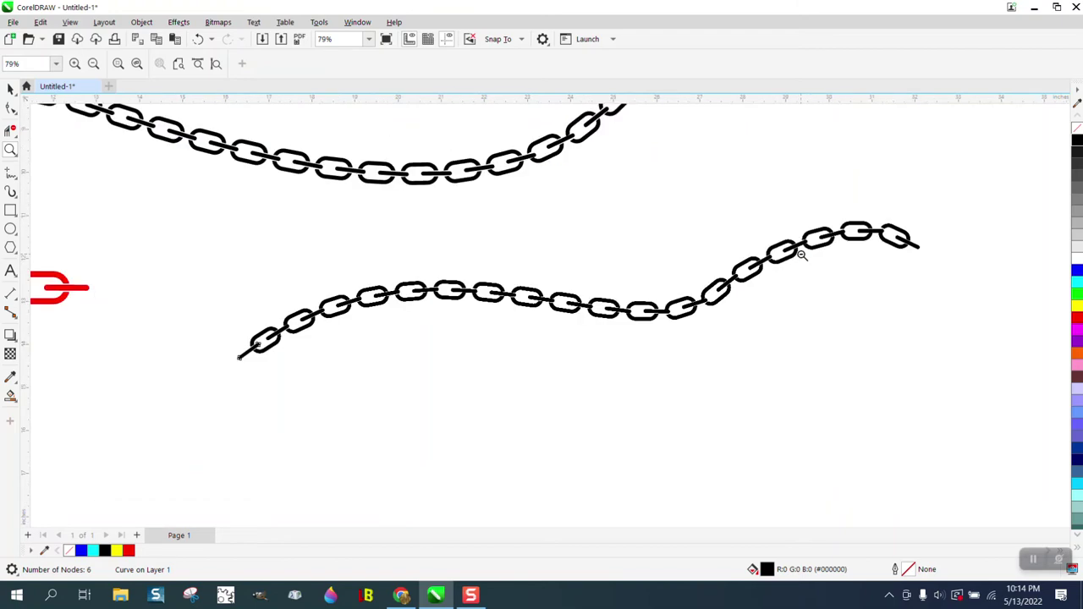